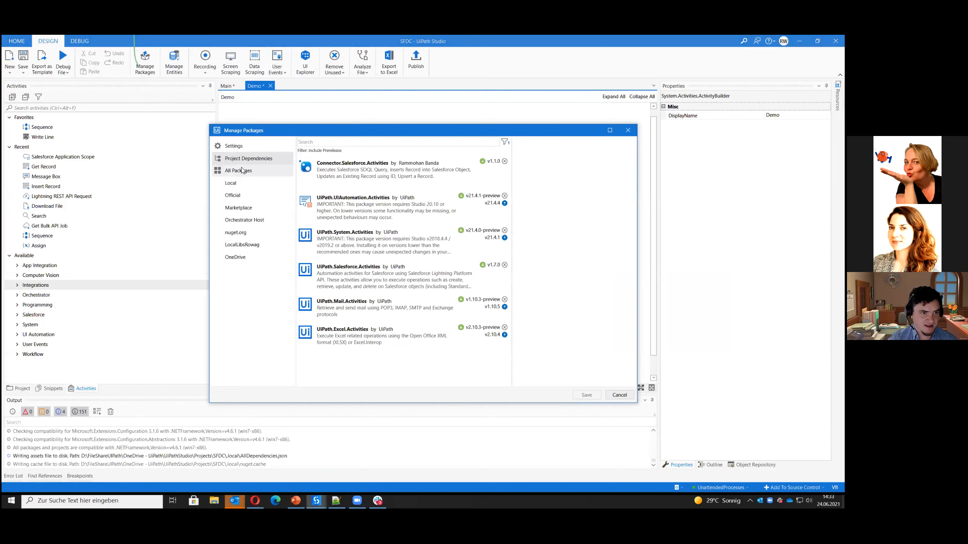
Search all packages for "salesforce", view the details of UiPath.Salesforce.Activities, and close the package manager without changes
type("salesforce")
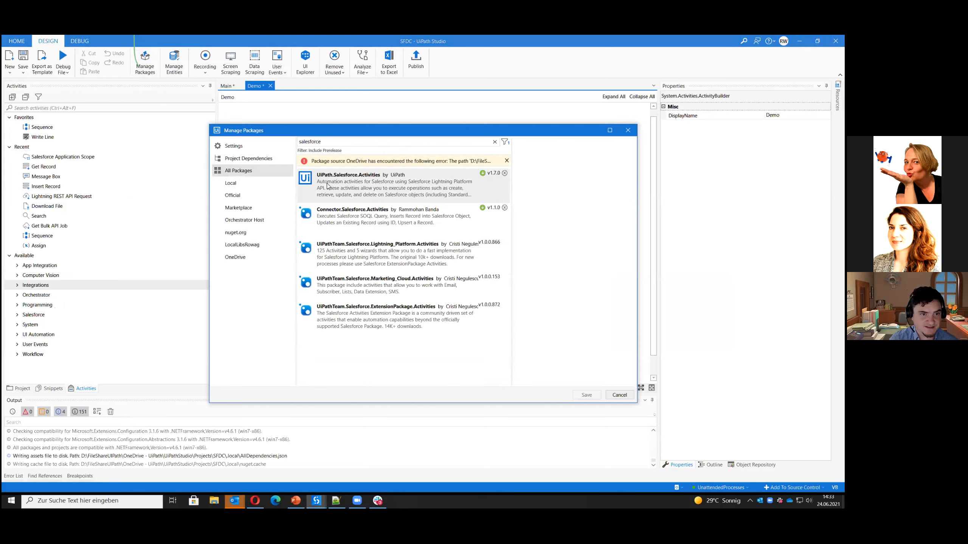
left_click(365, 187)
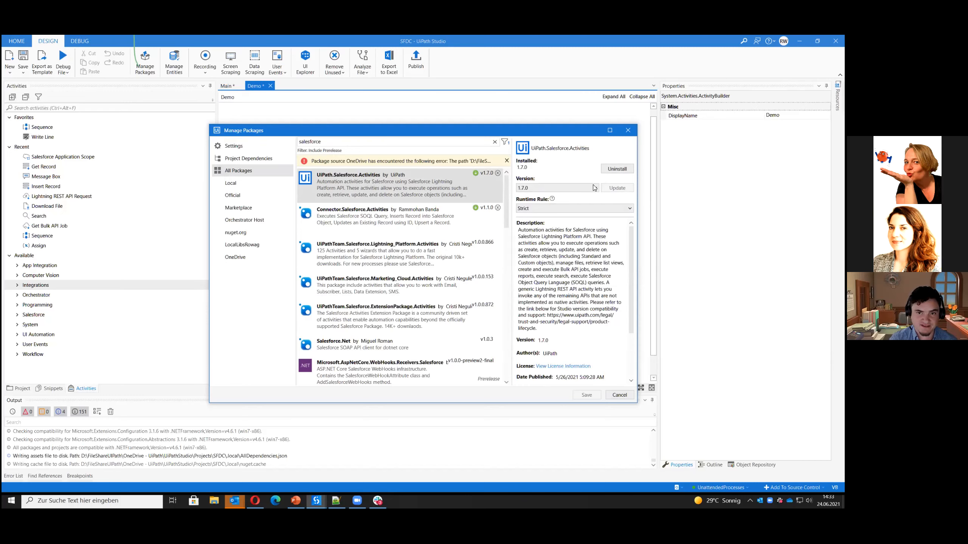
left_click(619, 395)
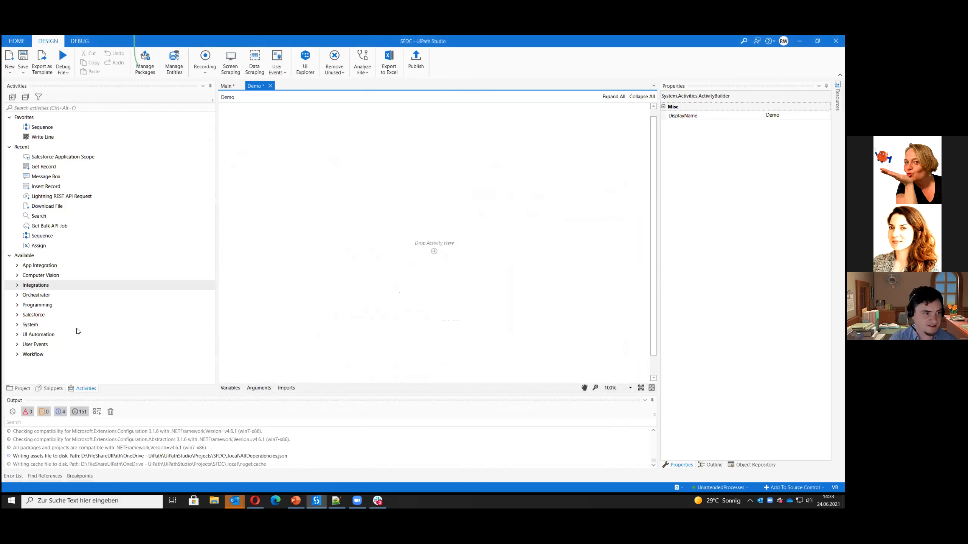
Expand the Salesforce group under Integrations in the available activities to show its full activity list
left_click(17, 286)
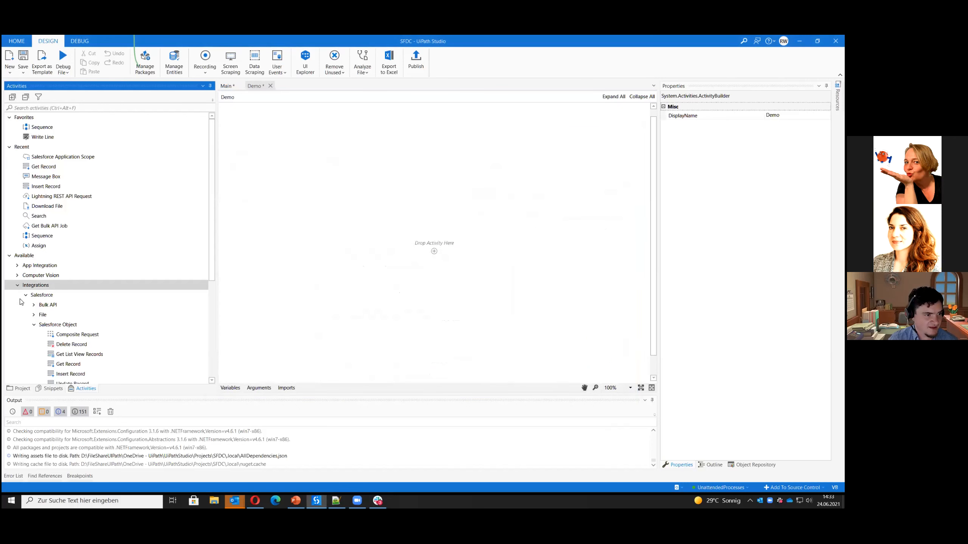
left_click(25, 295)
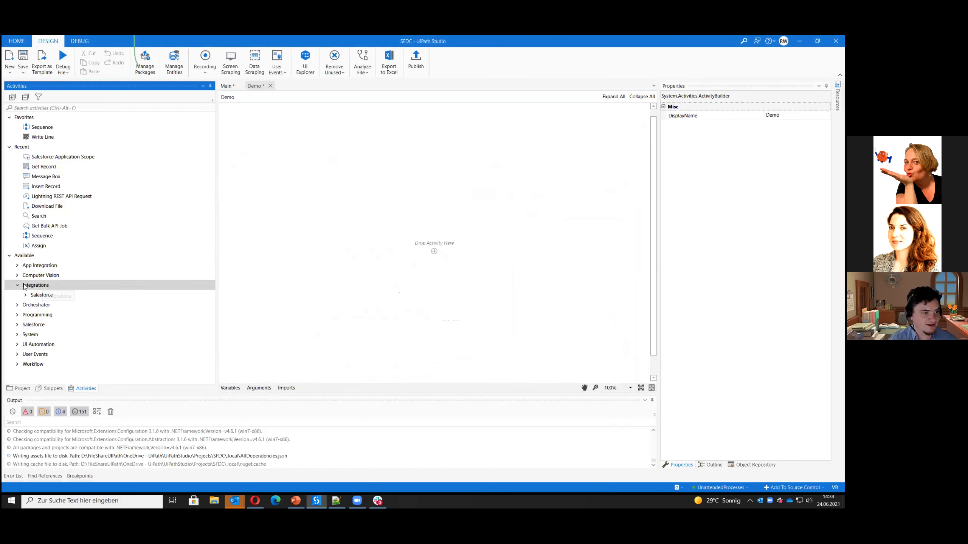
left_click(25, 296)
left_click(25, 296)
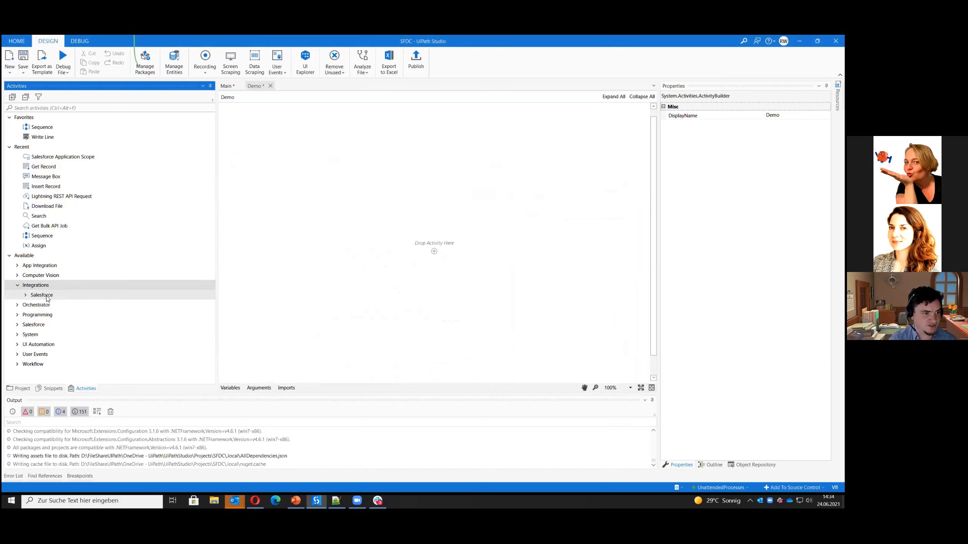
left_click(45, 297)
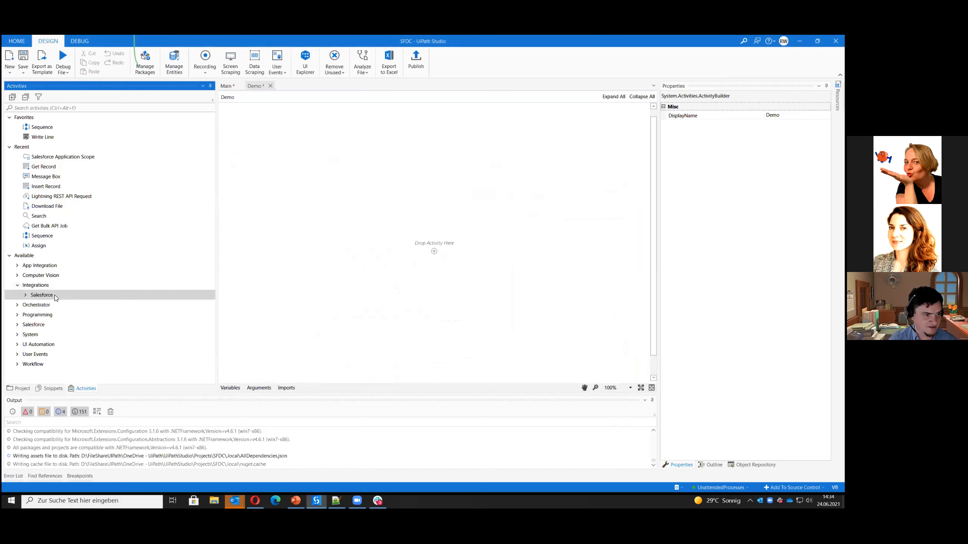
double_click(55, 296)
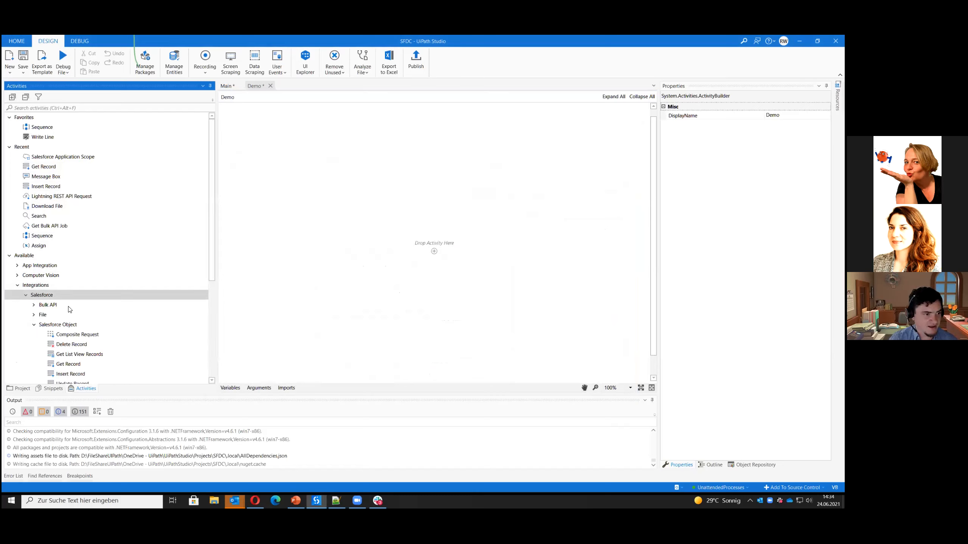
scroll(122, 350, "down", 3)
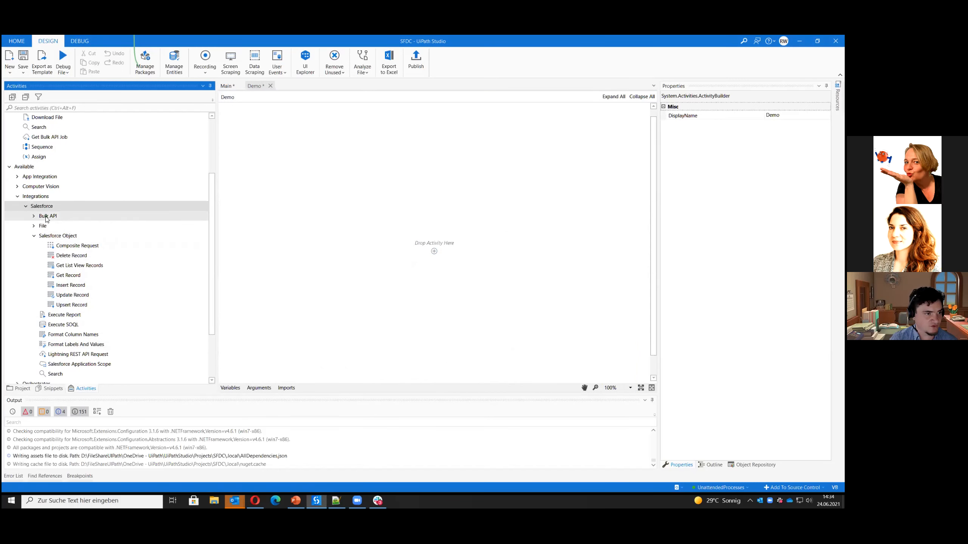
Examine the activities in the Salesforce Bulk API and File groups, collapsing each group again
left_click(34, 216)
left_click(34, 216)
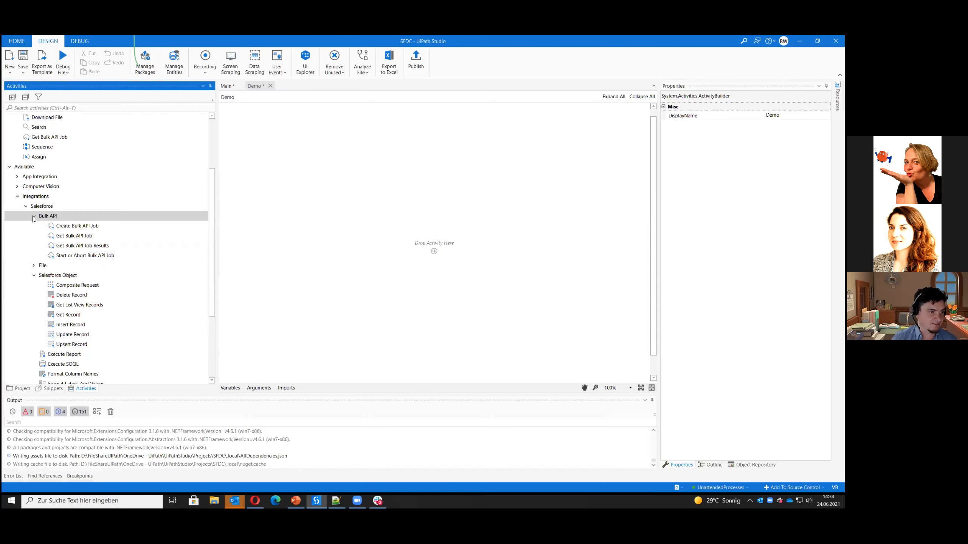
left_click(34, 216)
left_click(34, 227)
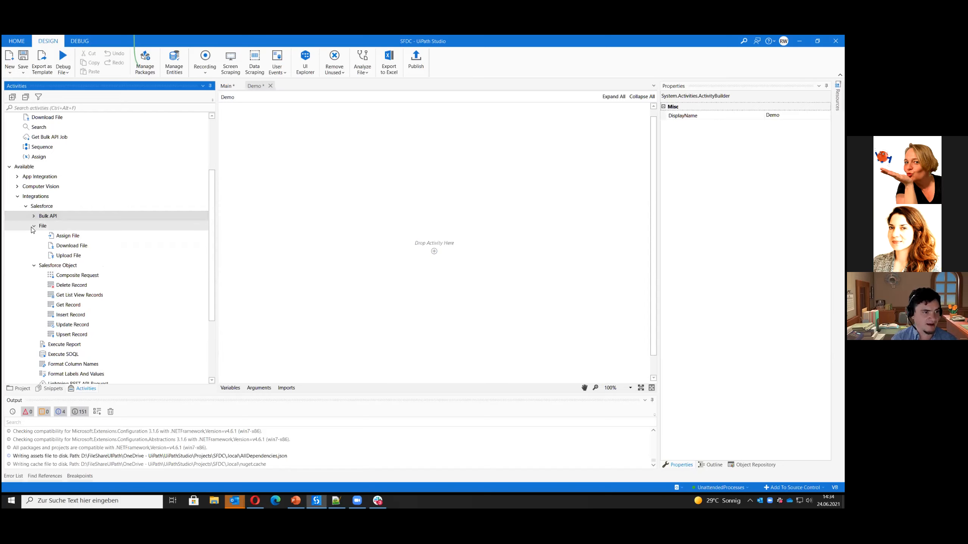
left_click(34, 226)
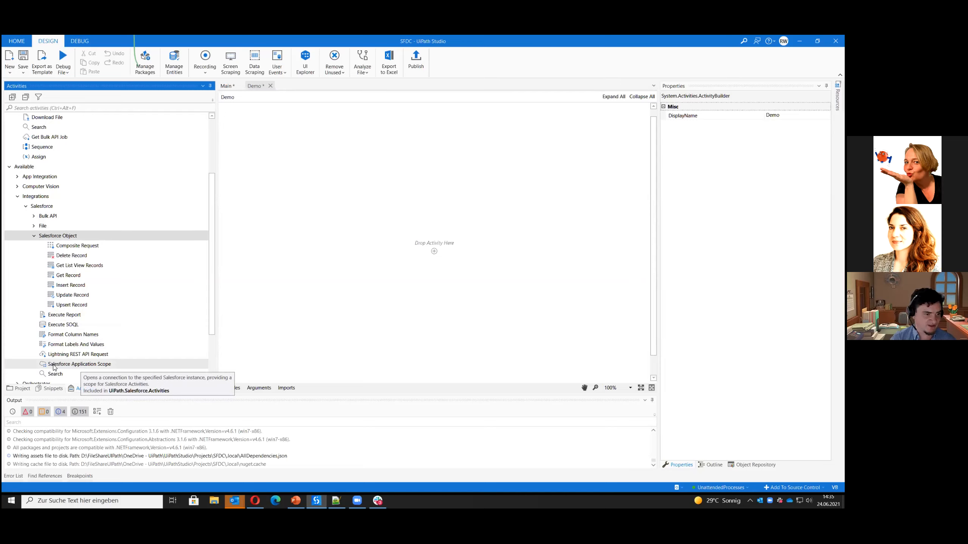
Add a Salesforce Application Scope to the empty Demo workflow and set its connection server to Live
left_click_drag(54, 367, 433, 253)
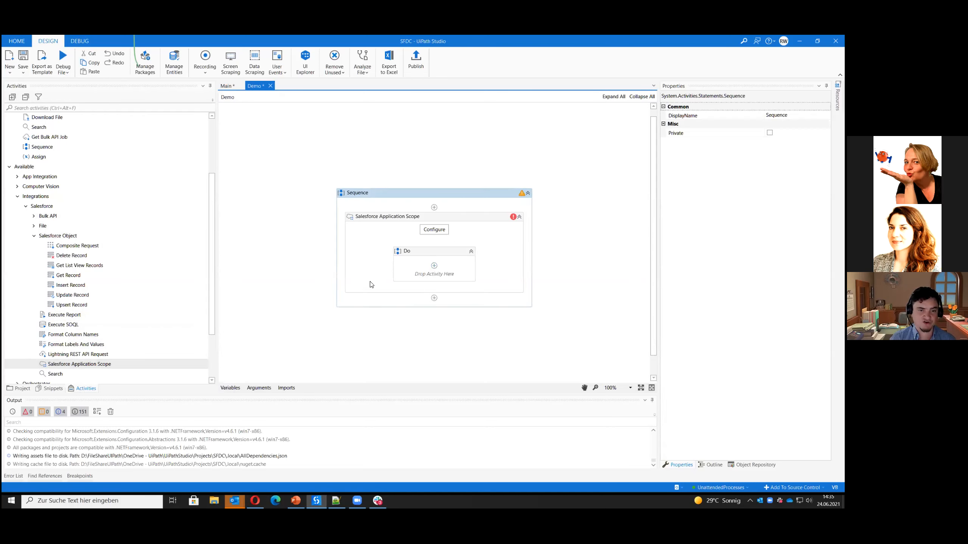
left_click(429, 231)
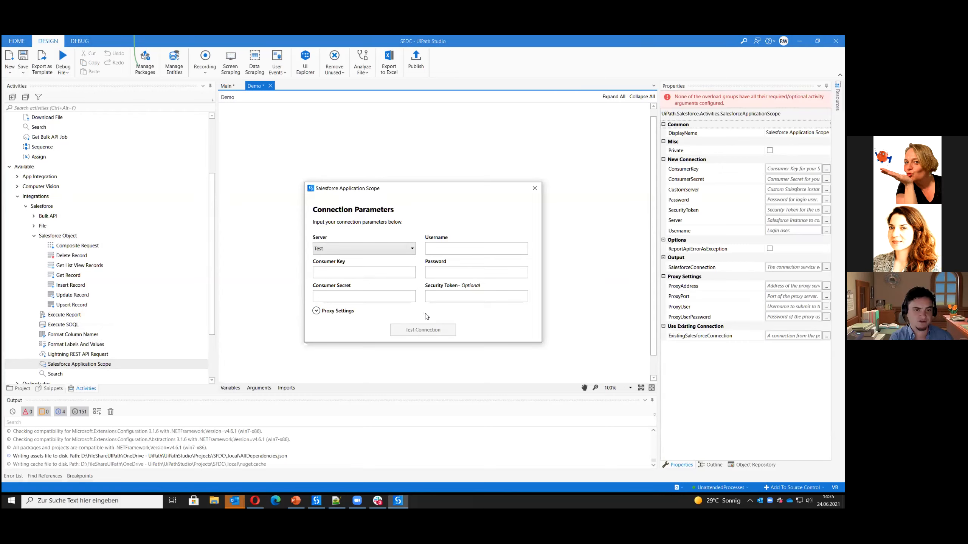
left_click(392, 250)
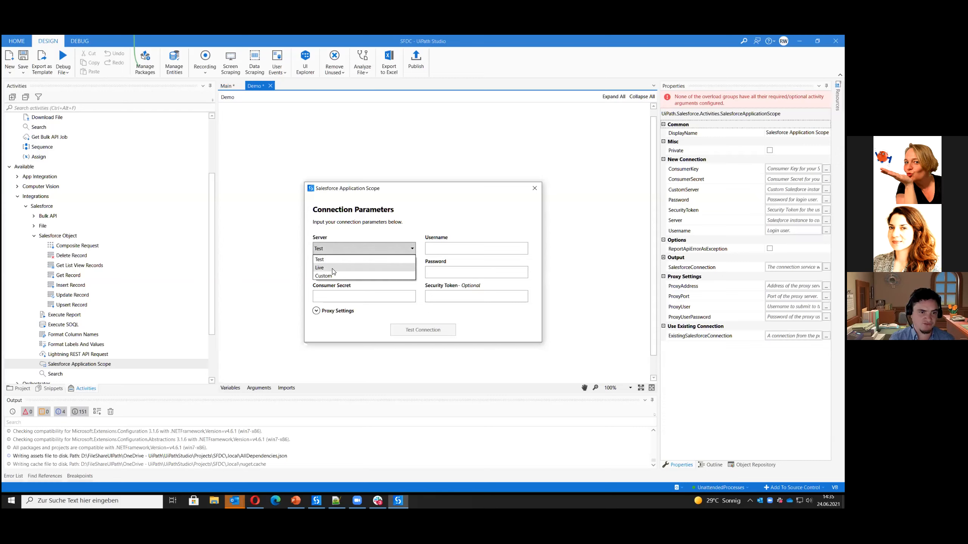
left_click(353, 268)
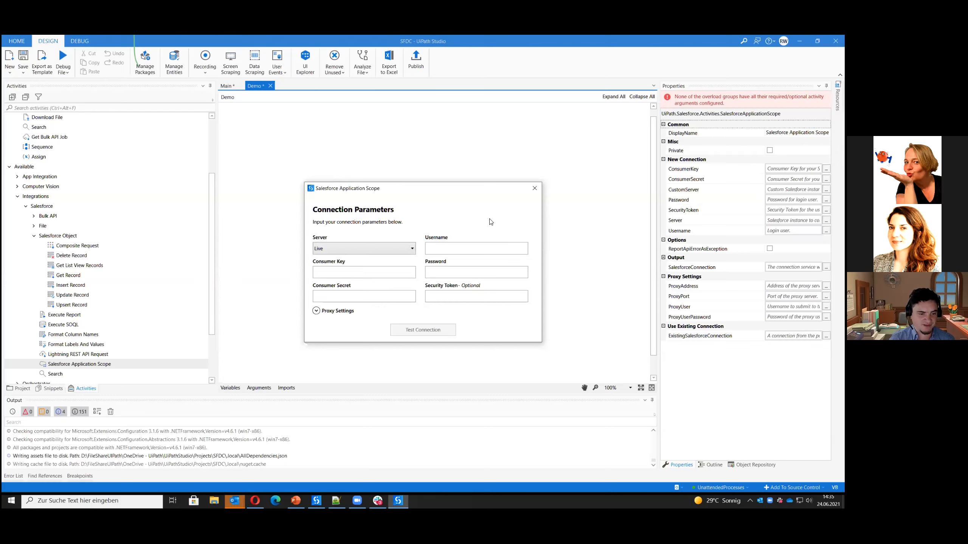
Copy the username from the Salesforce login page in the Opera browser into the scope's connection parameters and enter the account password
left_click(255, 500)
left_click(184, 127)
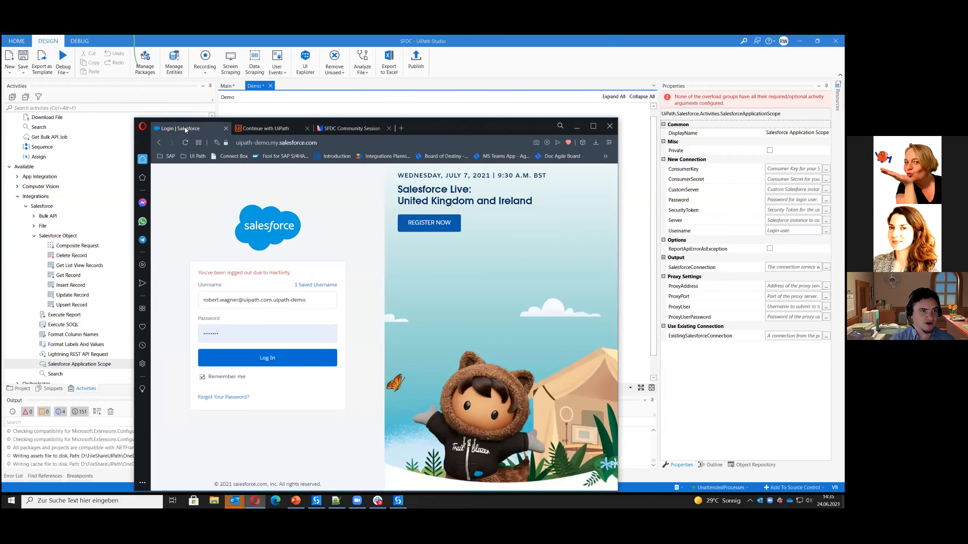
left_click(311, 301)
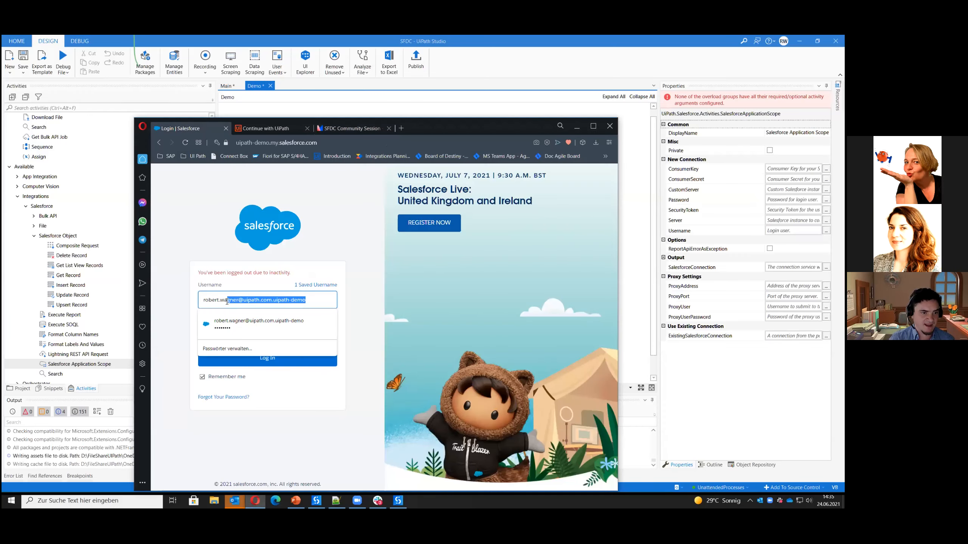
left_click_drag(248, 301, 202, 300)
key("ctrl+c")
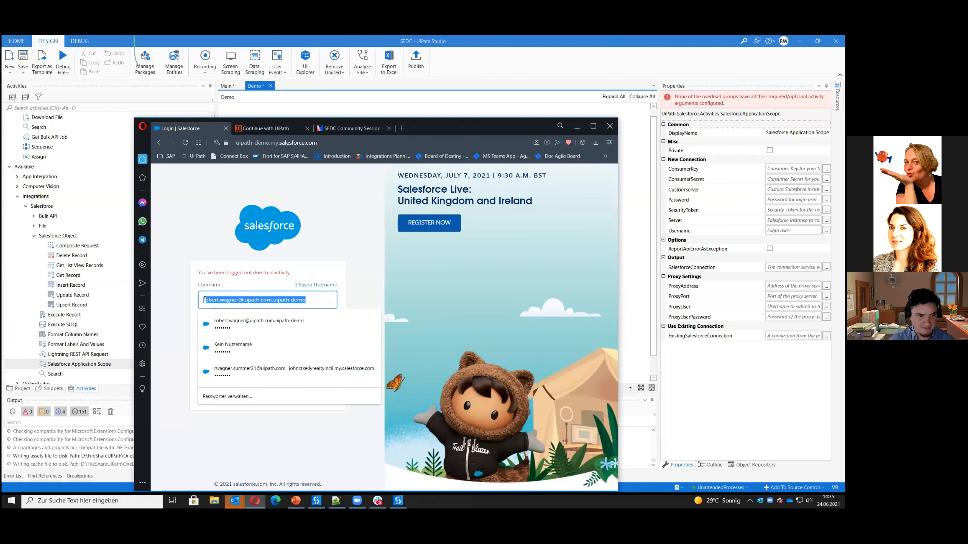
key("alt+Tab")
key("ctrl+v")
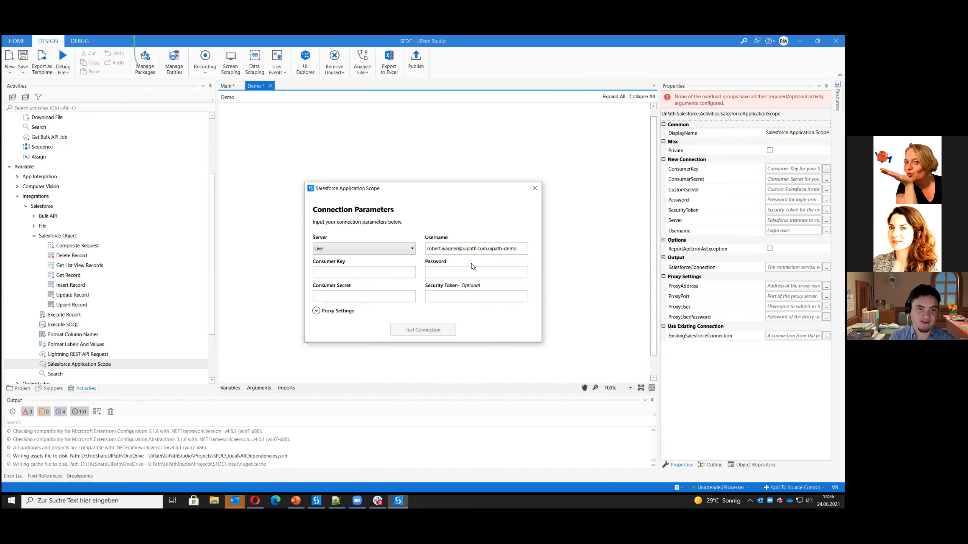
left_click(255, 500)
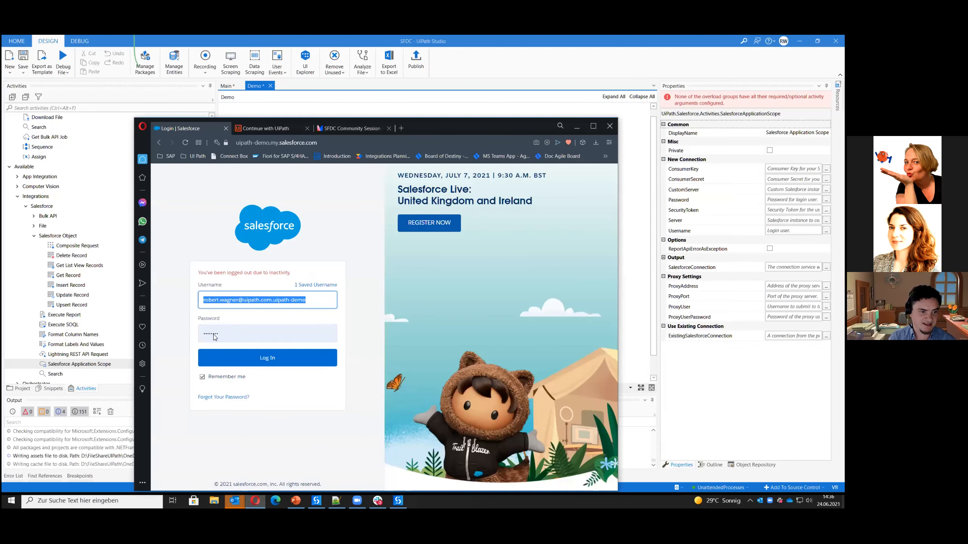
key("alt+Tab")
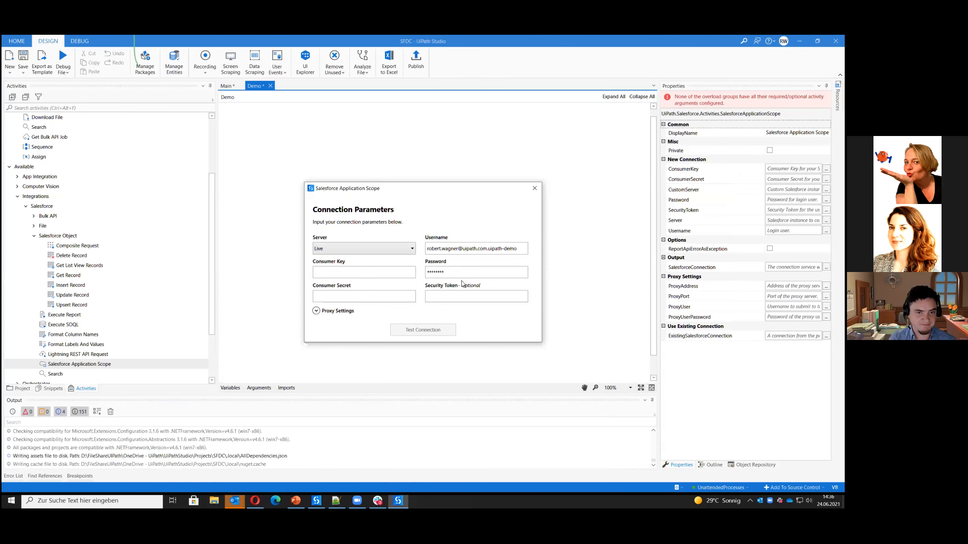
Switch to the Opera browser, log in to Salesforce with the prefilled credentials, and maximize the window
left_click(255, 500)
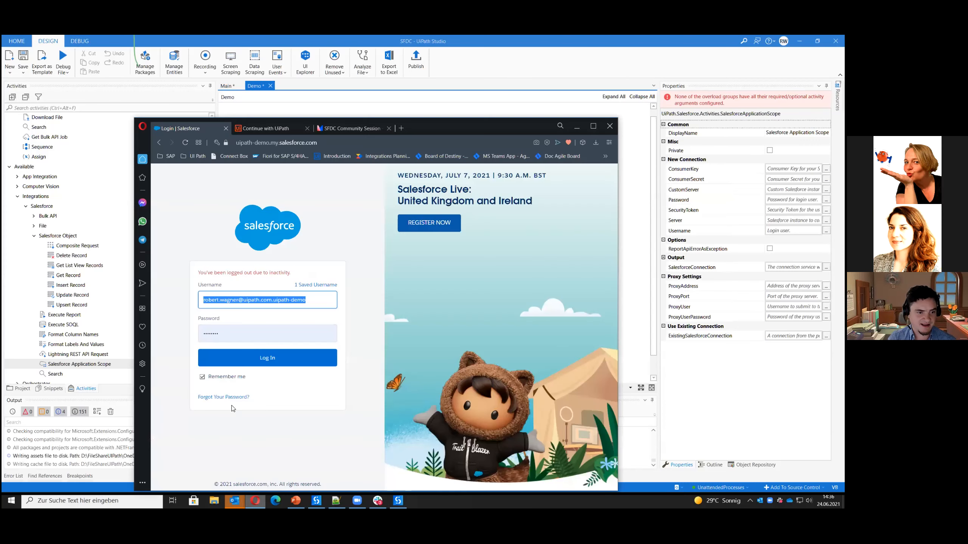
left_click(284, 363)
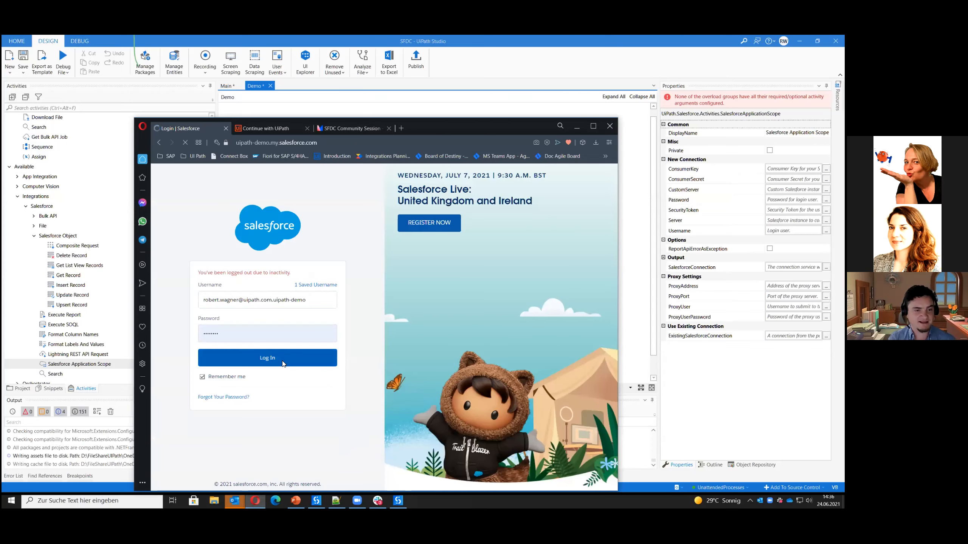
left_click(593, 126)
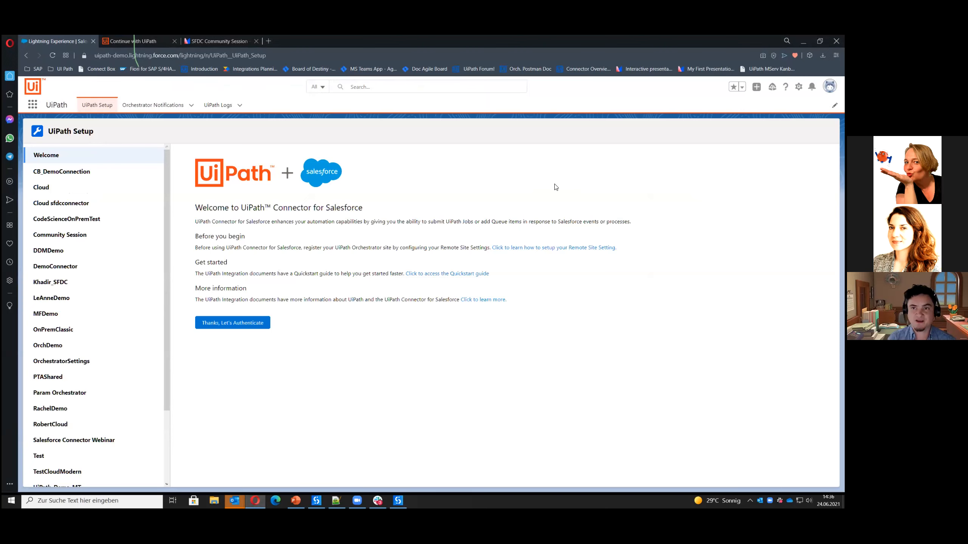
Open Salesforce Setup, filter the setup entries by "app", and go to the App Manager
left_click(799, 87)
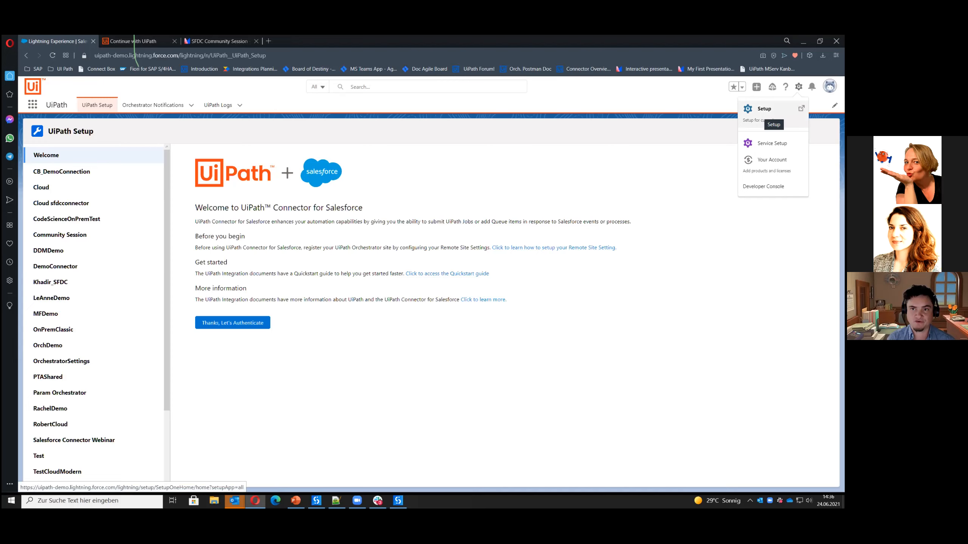
left_click(764, 110)
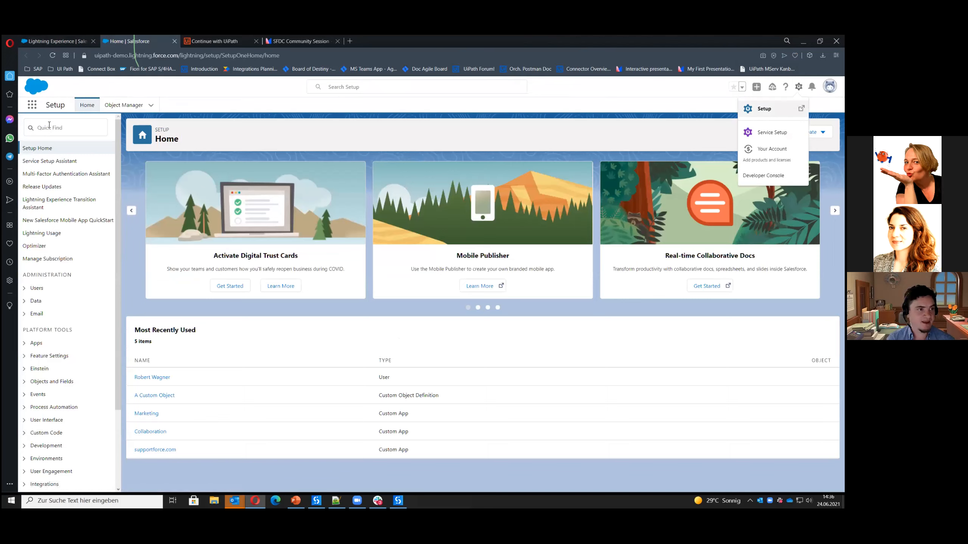
left_click(50, 127)
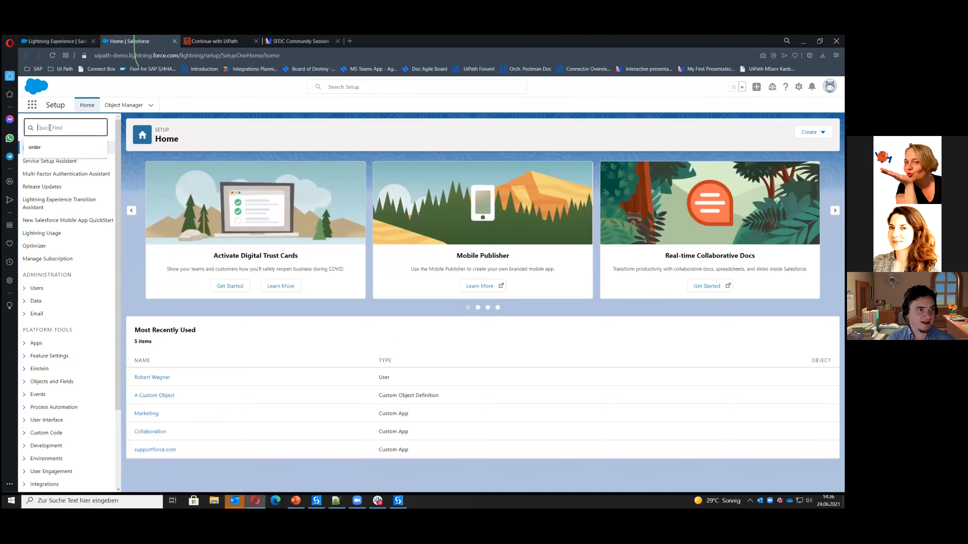
type("app")
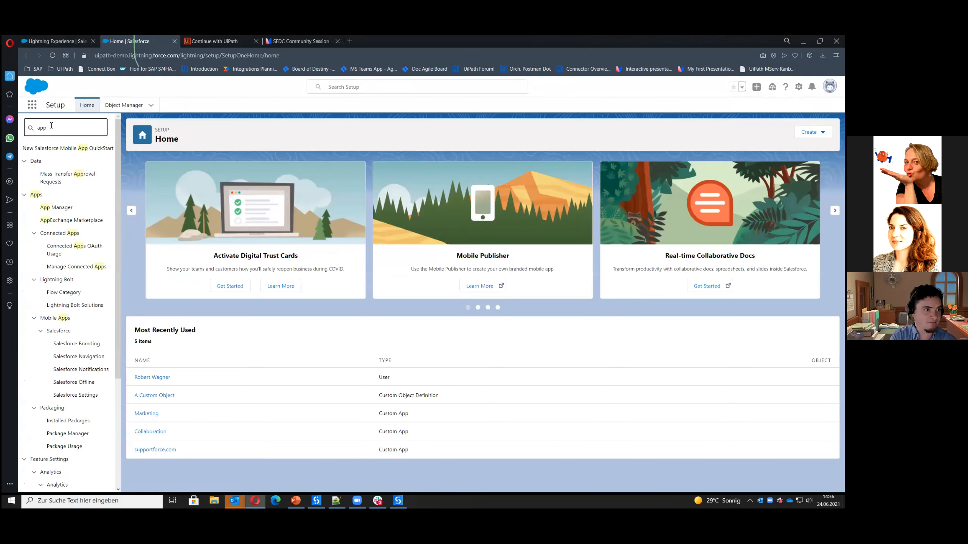
left_click(55, 209)
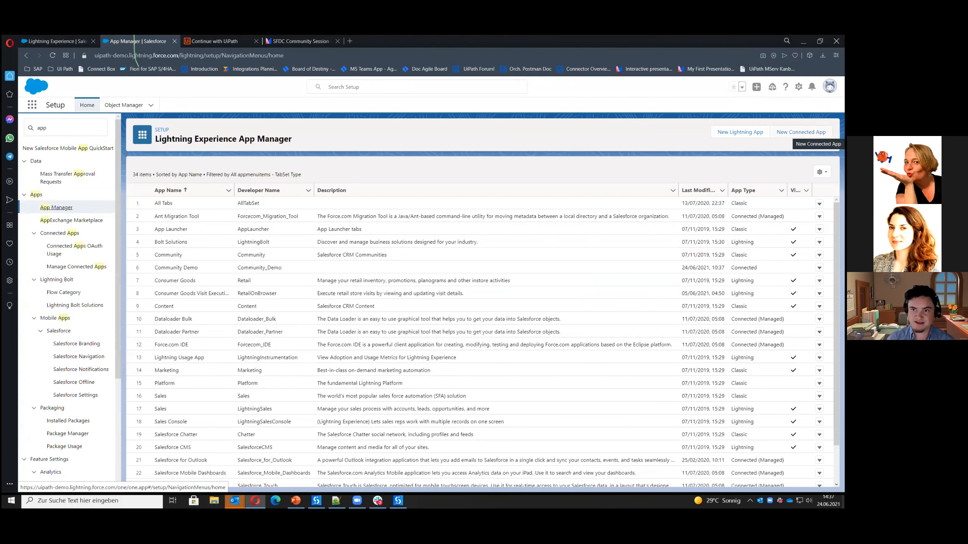
Start a new connected app named Community Demo with API name Community_Demo and fill in the contact email
left_click(801, 132)
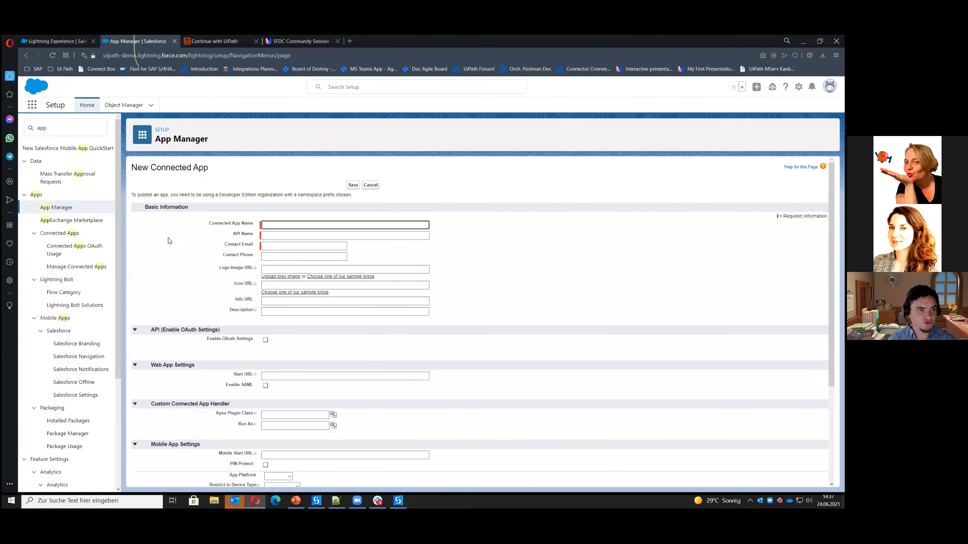
left_click(293, 222)
left_click(292, 242)
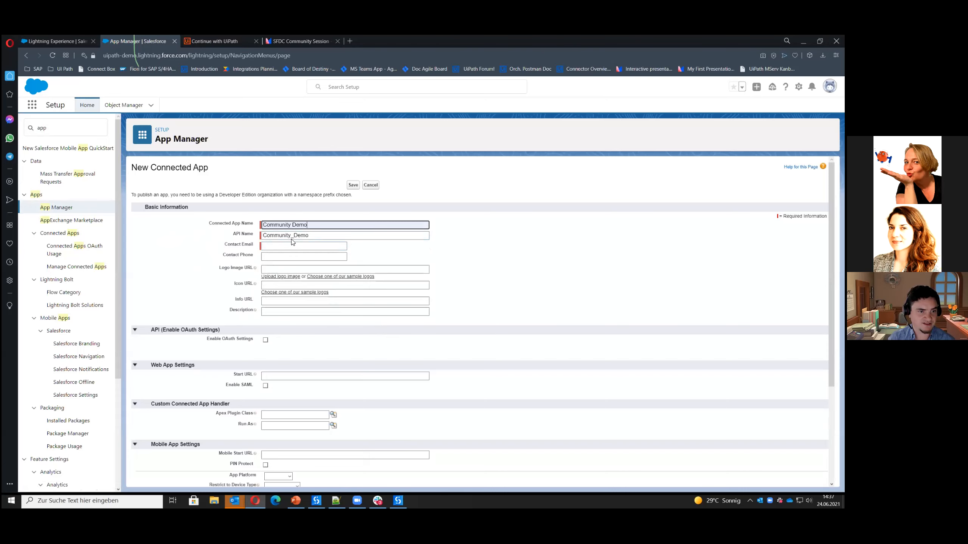
left_click(287, 249)
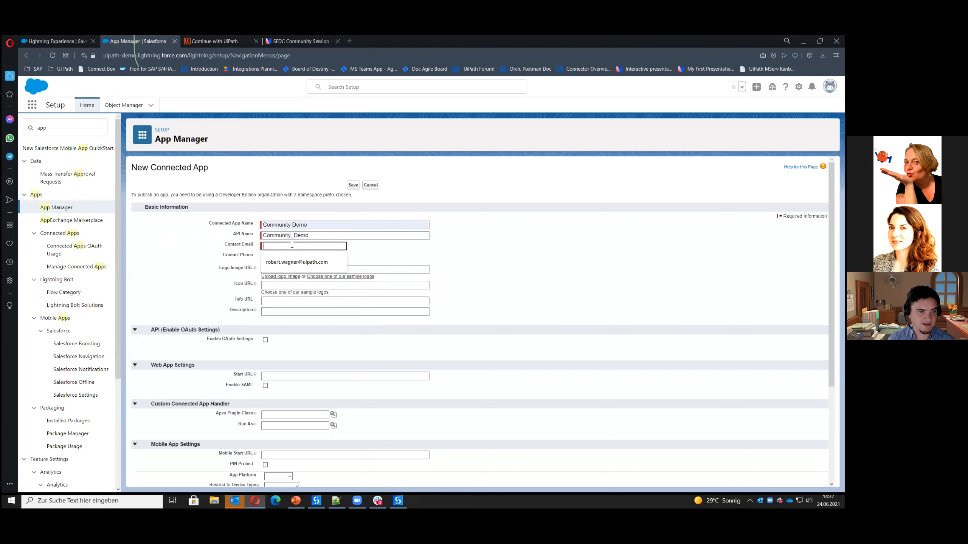
left_click(288, 262)
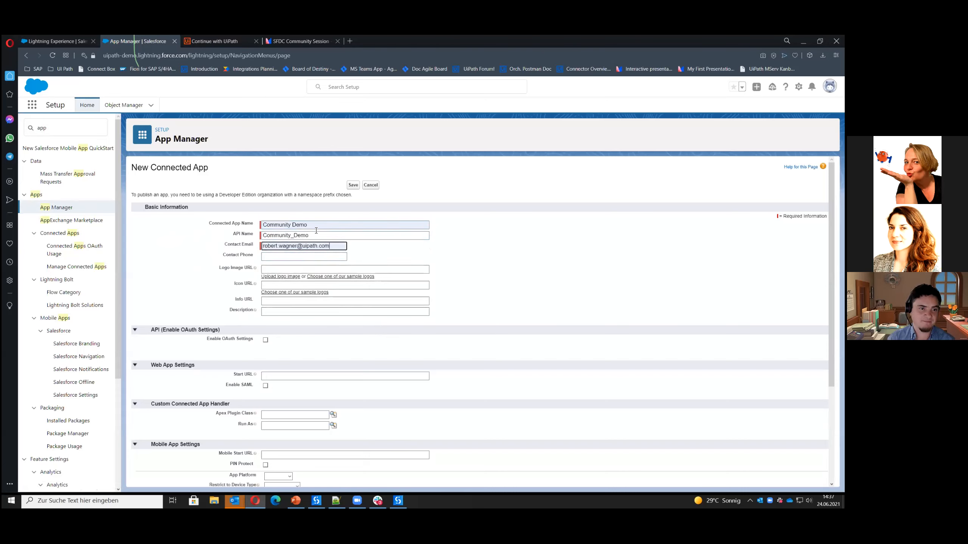
left_click(220, 259)
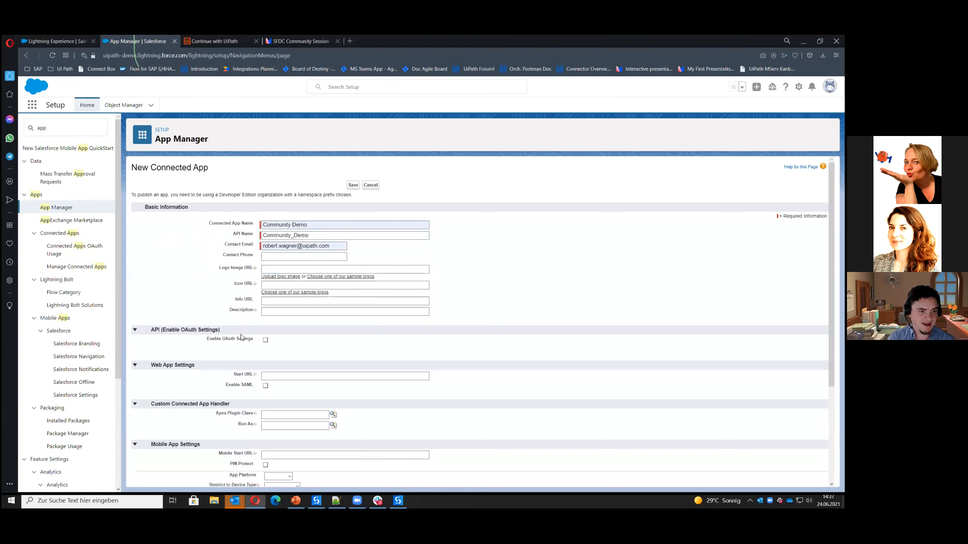
left_click(265, 340)
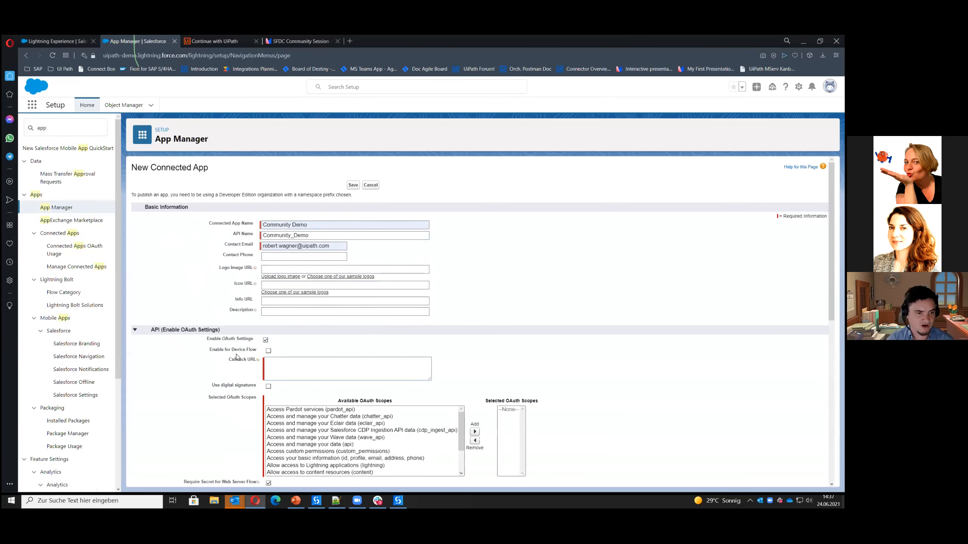
scroll(236, 358, "down", 2)
scroll(234, 359, "up", 1)
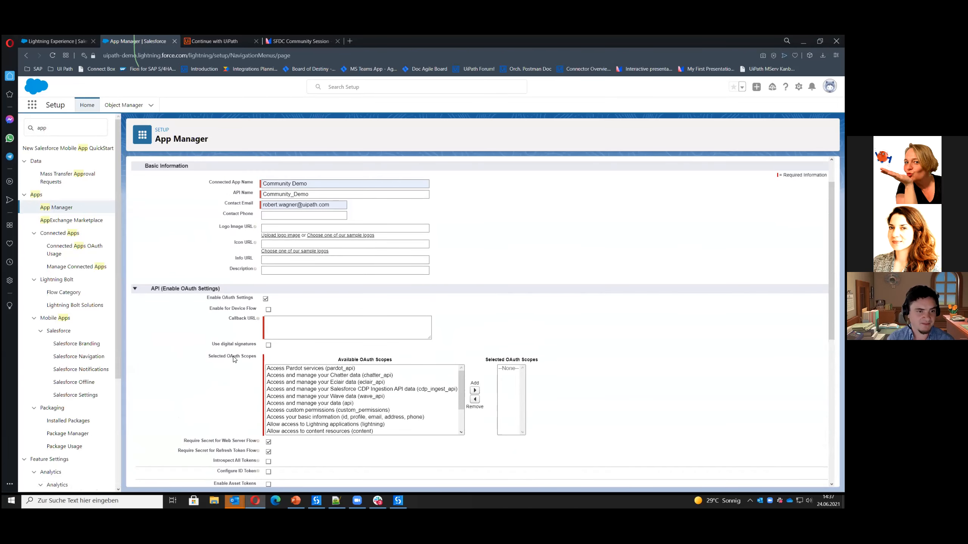
left_click(296, 327)
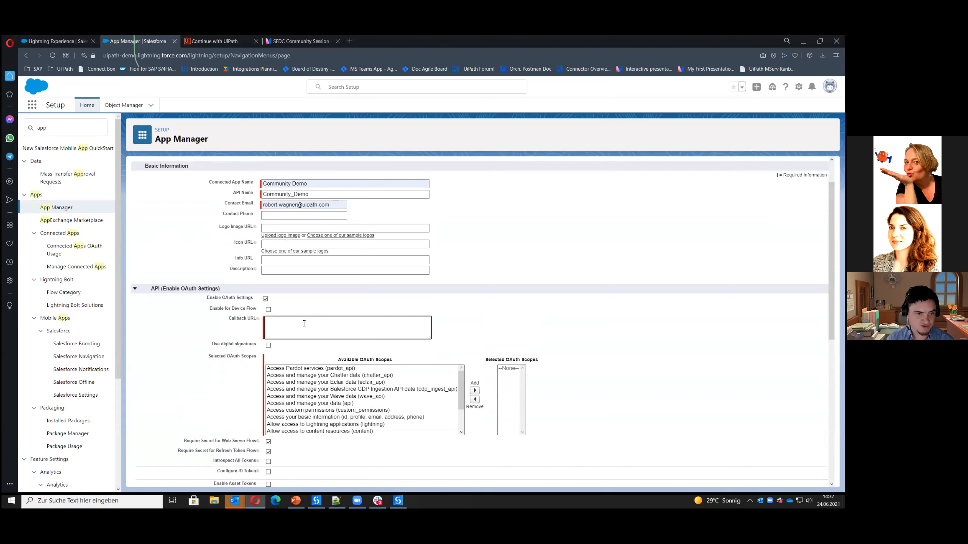
left_click(356, 500)
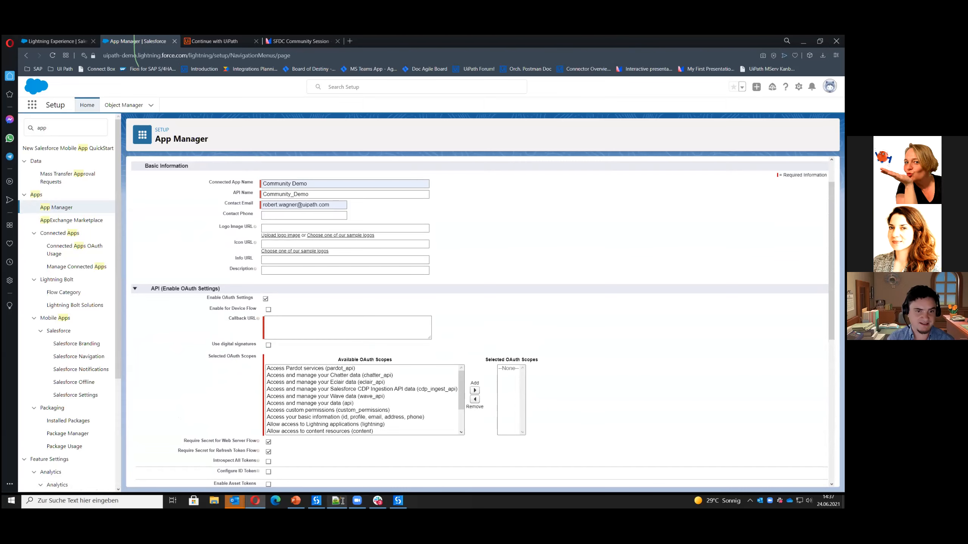
left_click_drag(525, 155, 247, 152)
key("ctrl+c")
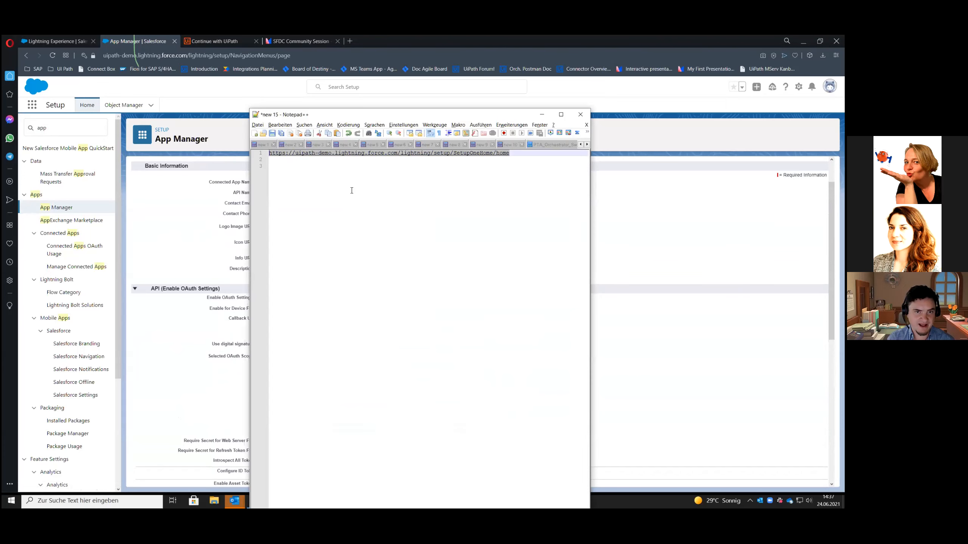
left_click(182, 337)
left_click(287, 322)
key("ctrl+v")
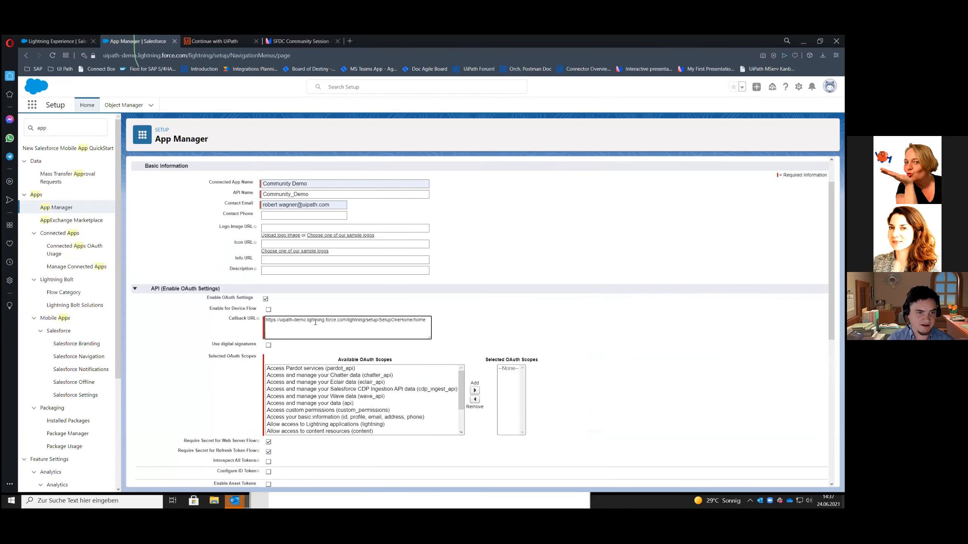
Add the Full access (full) scope to the connected app's selected OAuth scopes
scroll(316, 394, "down", 2)
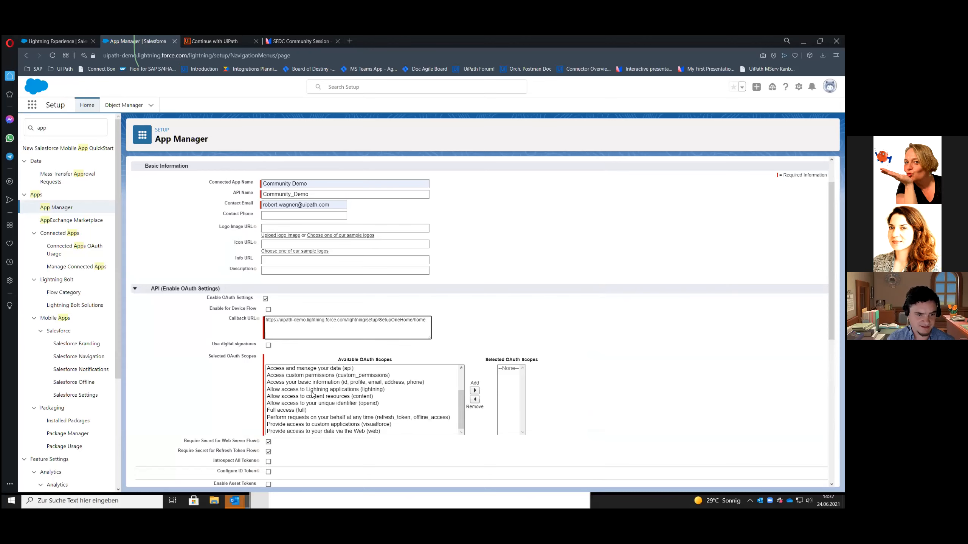
left_click(275, 411)
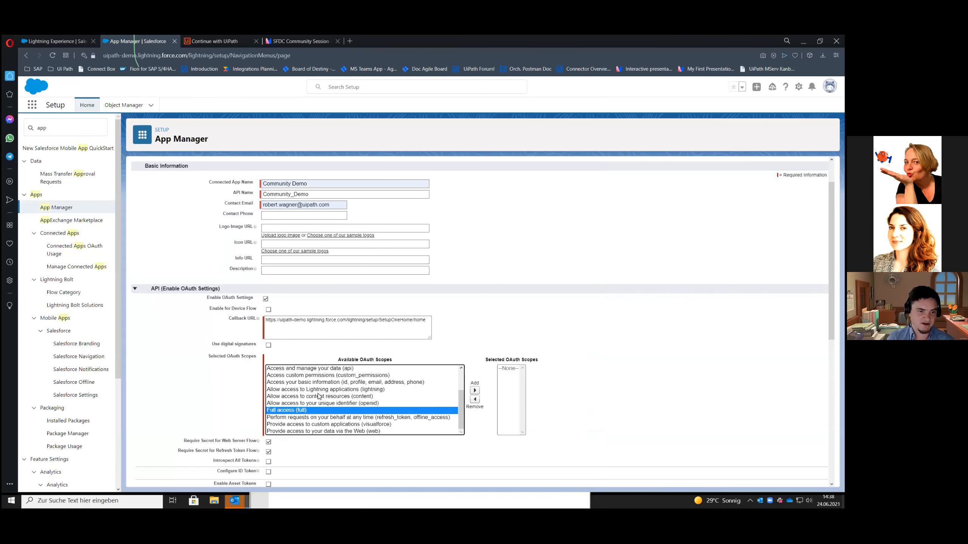
scroll(320, 400, "down", 1)
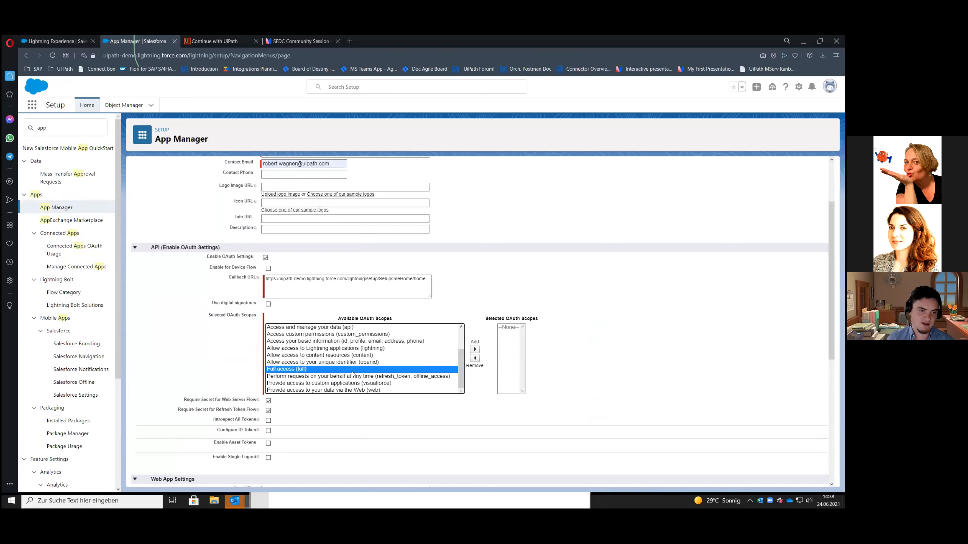
left_click(475, 350)
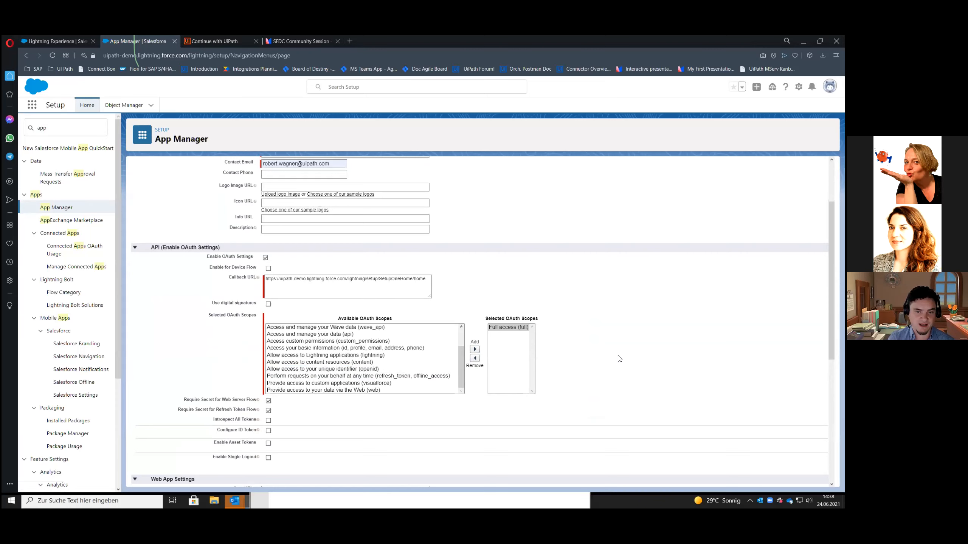
Try to save the new connected app under the name Community Demo
scroll(609, 393, "up", 2)
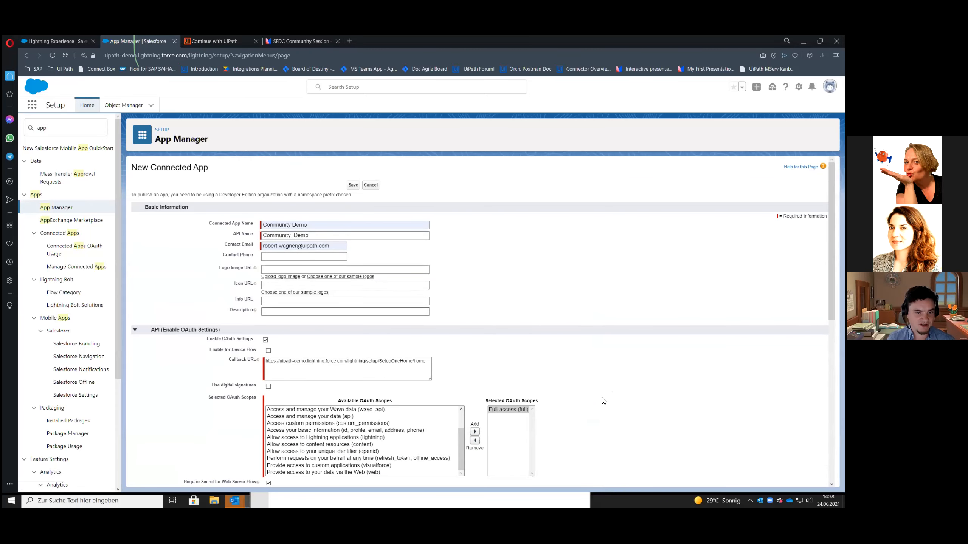
left_click(352, 185)
left_click_drag(179, 181, 266, 182)
left_click(265, 181)
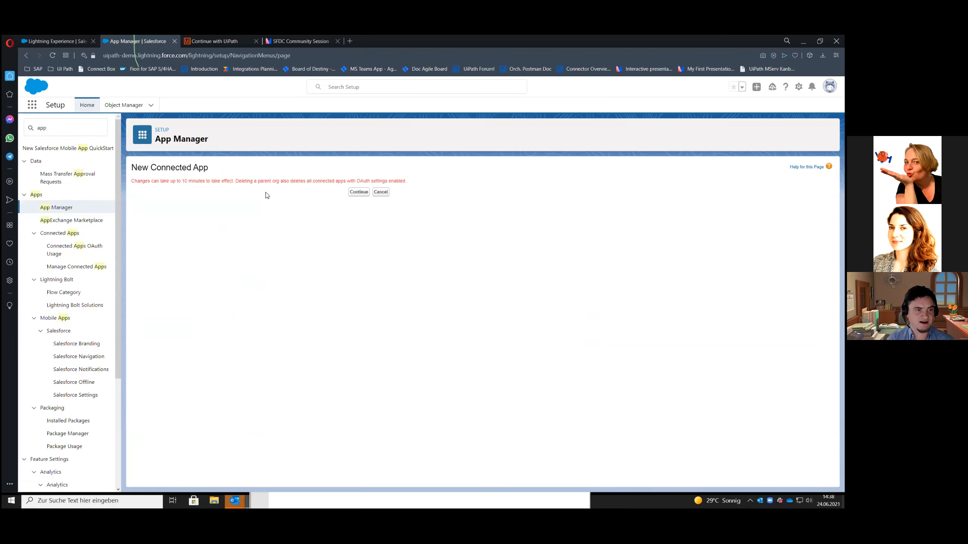
left_click(357, 192)
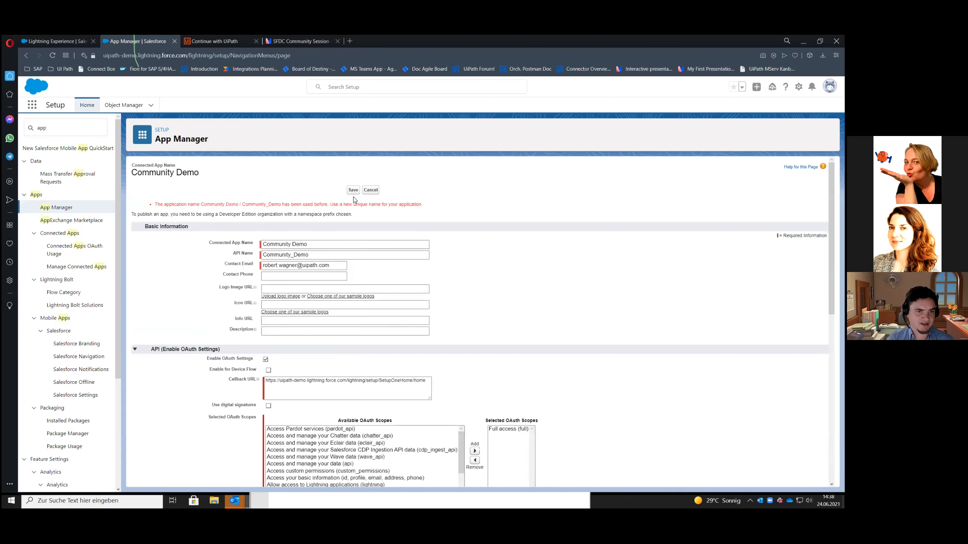
left_click_drag(422, 205, 163, 202)
left_click(200, 199)
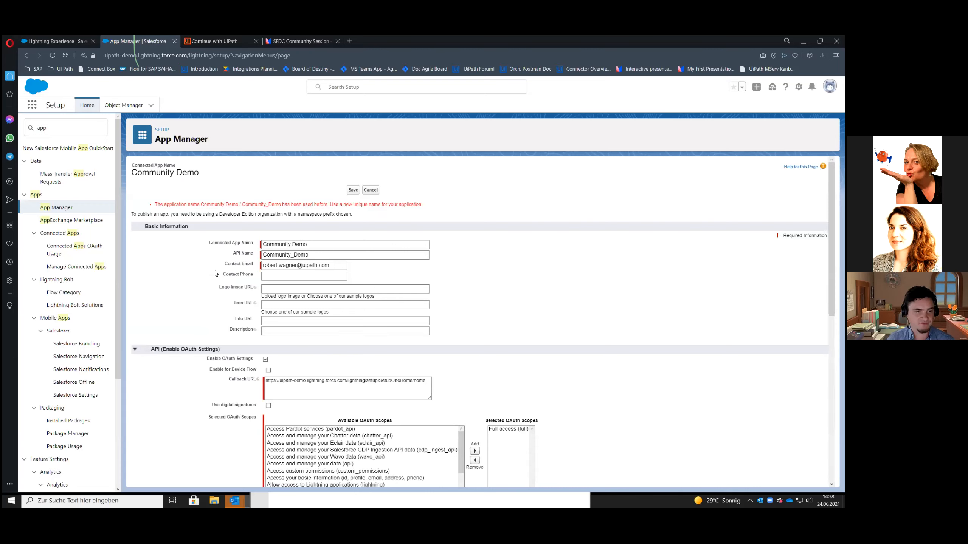
Rename the connected app Community Demo2 with API name Community_Demo2 and save it
scroll(206, 274, "down", 2)
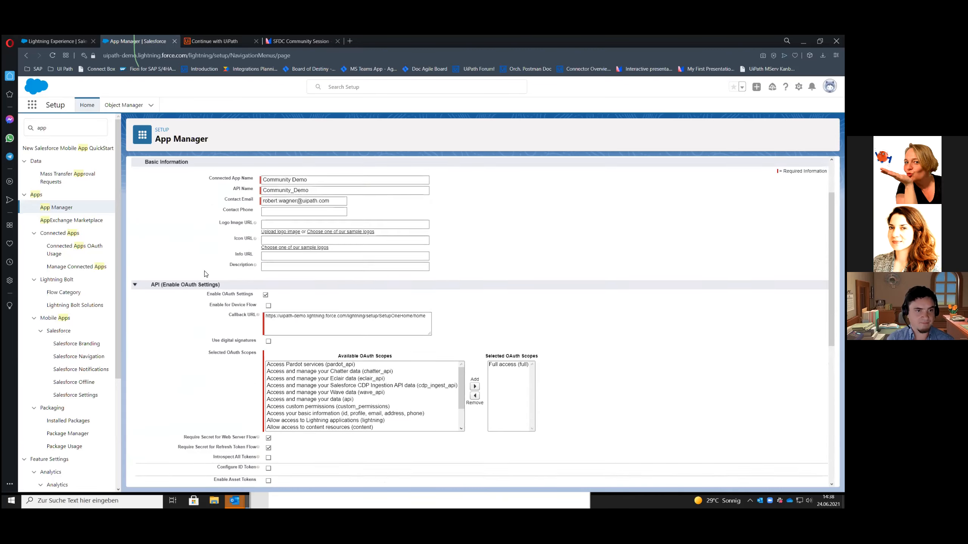
scroll(205, 274, "up", 2)
scroll(179, 281, "down", 2)
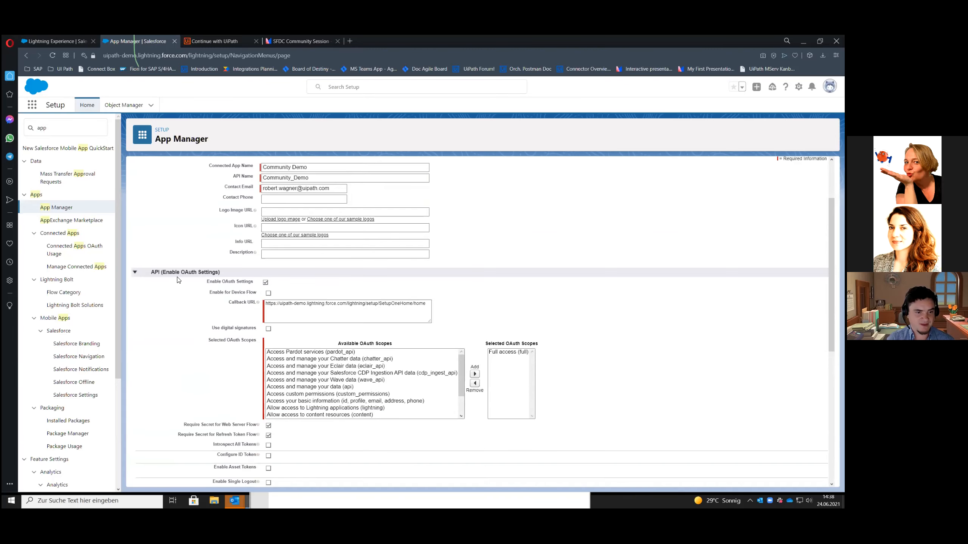
scroll(178, 280, "down", 8)
scroll(177, 280, "up", 10)
left_click(319, 247)
type("2")
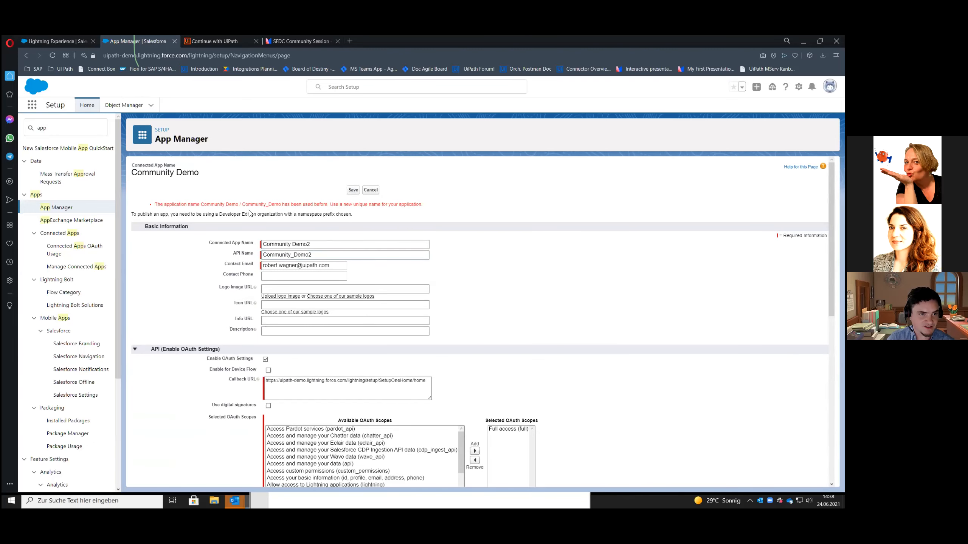
left_click_drag(165, 215, 297, 215)
left_click(298, 215)
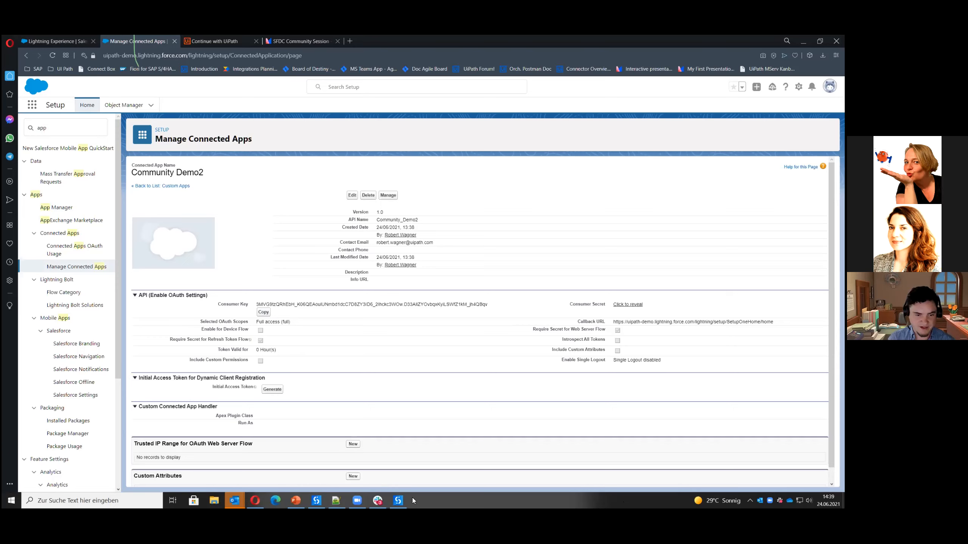
Copy the Community Demo2 consumer key from Salesforce into the Consumer Key field of the Salesforce Application Scope in UiPath Studio
key("alt+Tab")
left_click(347, 270)
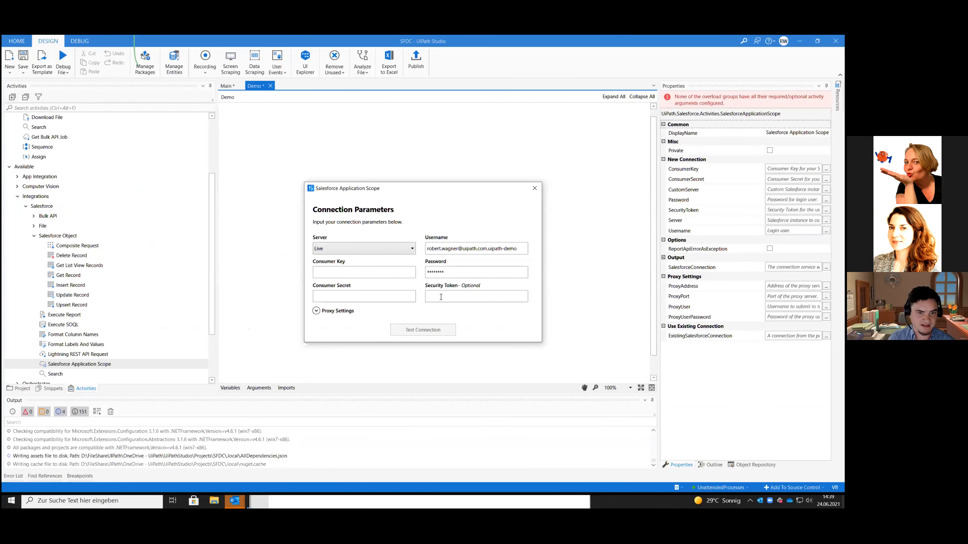
left_click(352, 296)
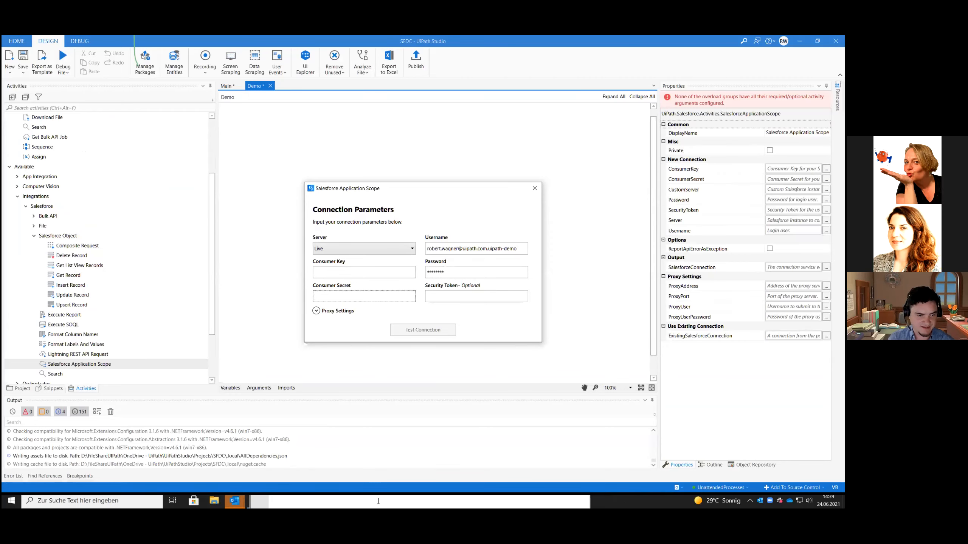
left_click(595, 501)
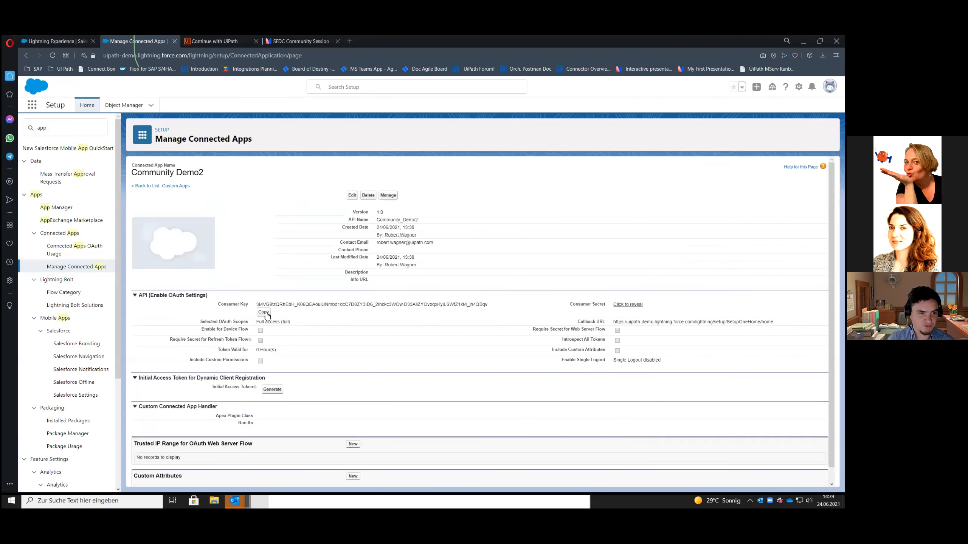
left_click(267, 316)
key("alt+Tab")
left_click(343, 272)
key("ctrl+v")
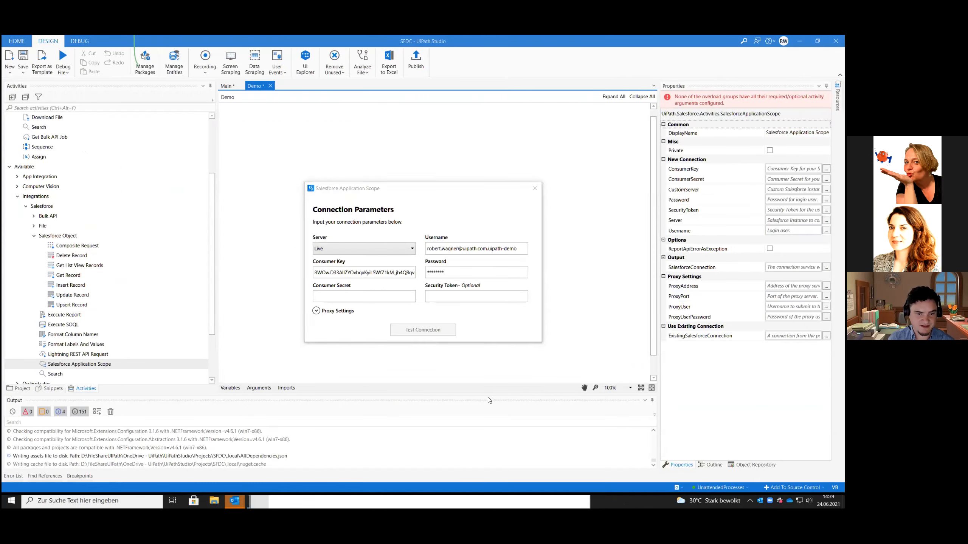
Reveal the connected app's consumer secret in the Opera browser and copy it into the scope's Consumer Secret field in UiPath Studio
left_click(620, 501)
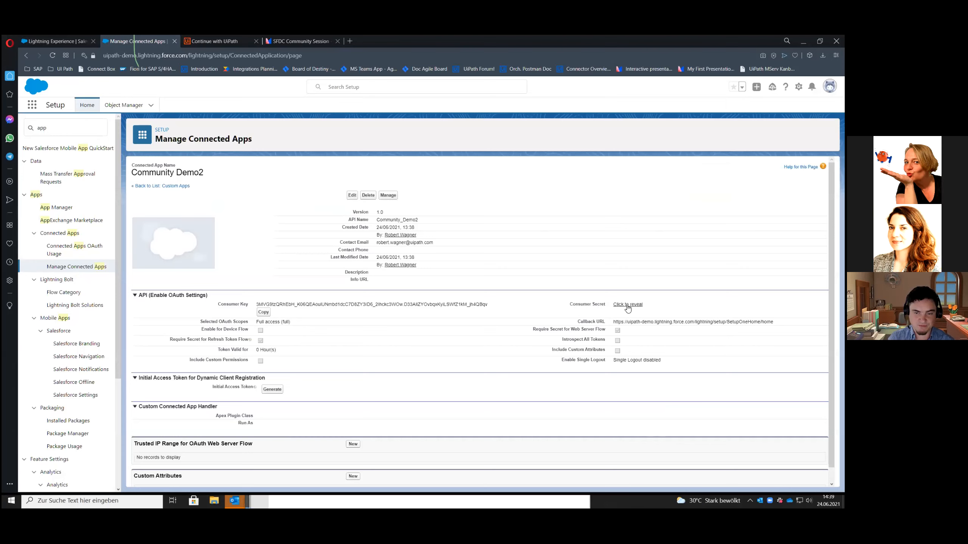
left_click(627, 305)
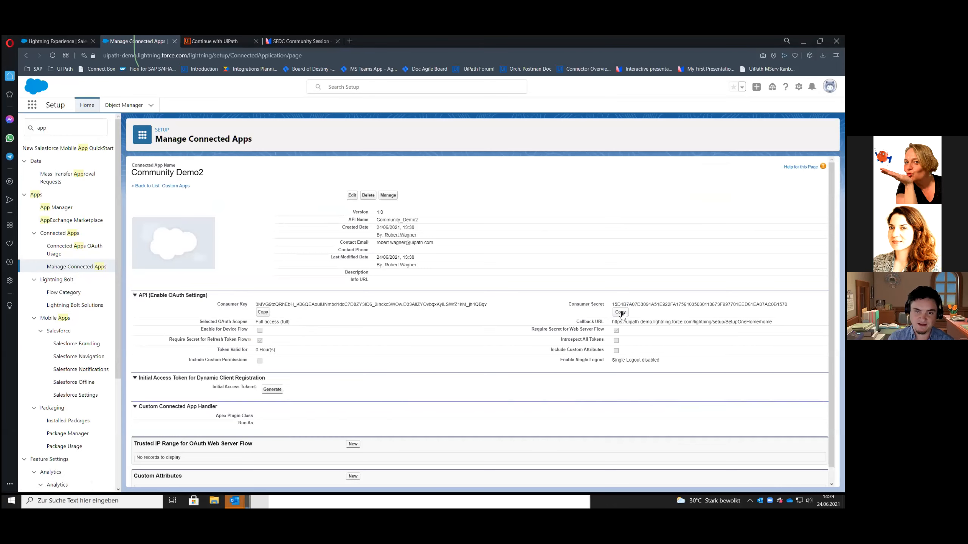
left_click(622, 313)
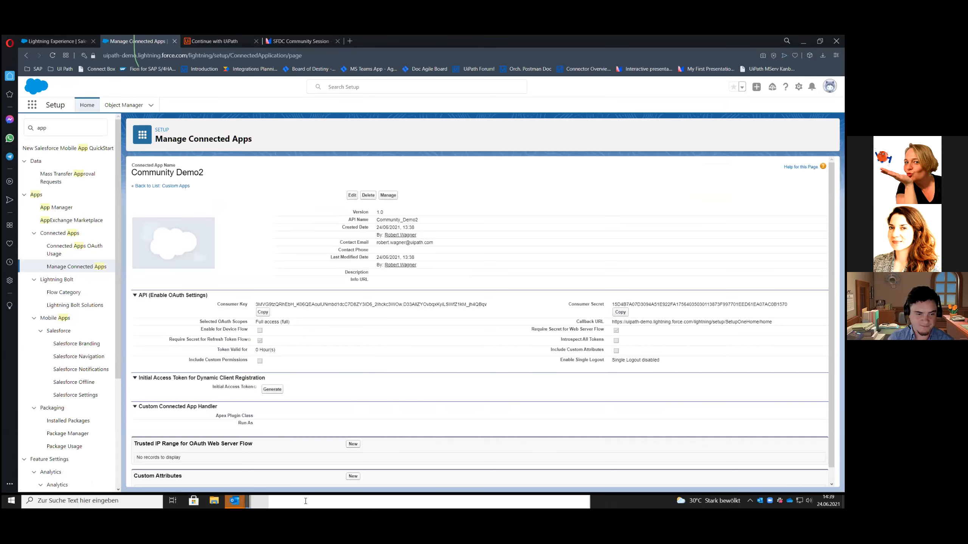
left_click(398, 501)
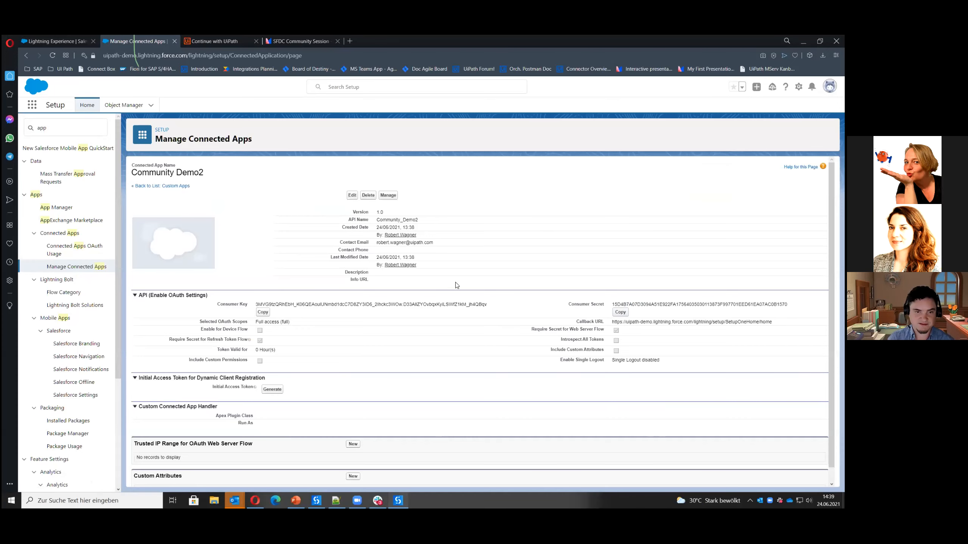
left_click(358, 296)
key("ctrl+v")
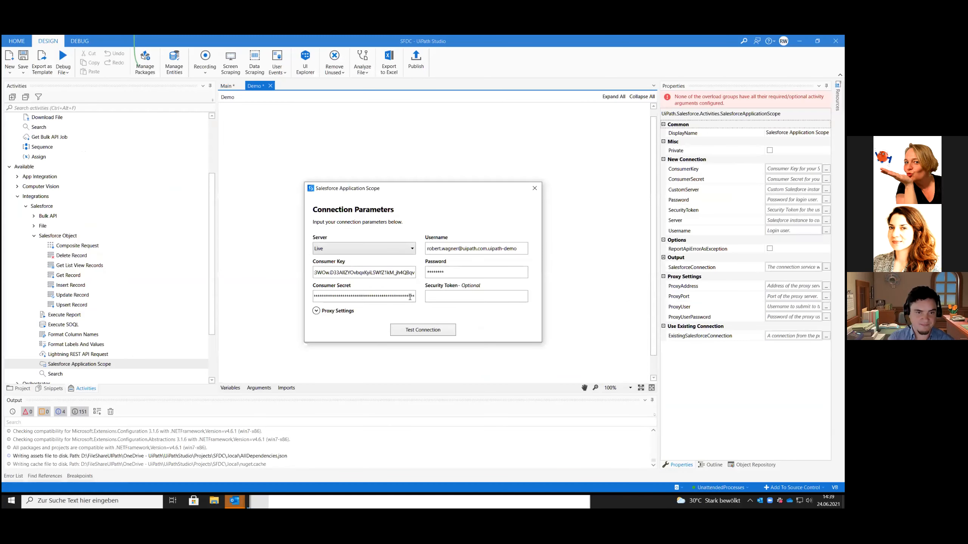
Switch to Salesforce in the Opera browser and open Reset My Security Token in the account's personal settings
left_click(482, 298)
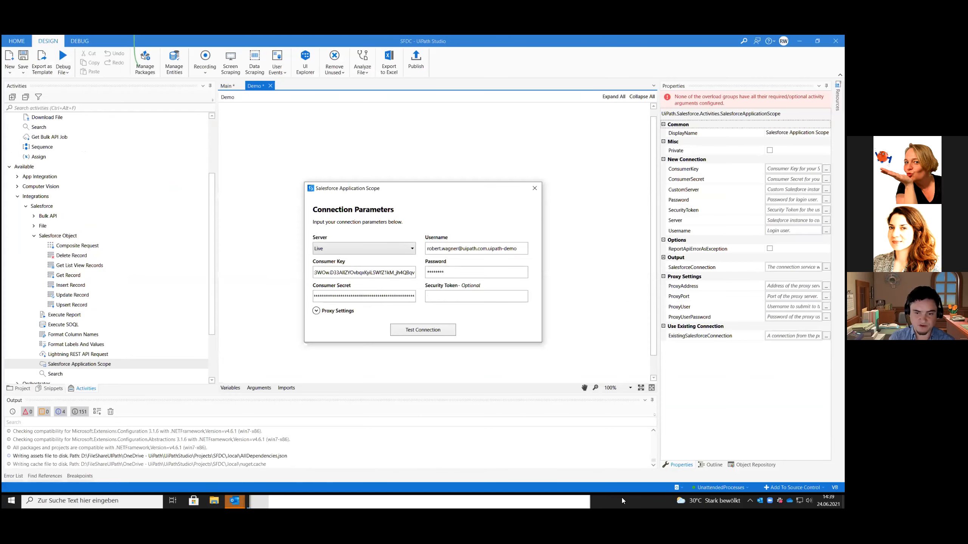
left_click(253, 501)
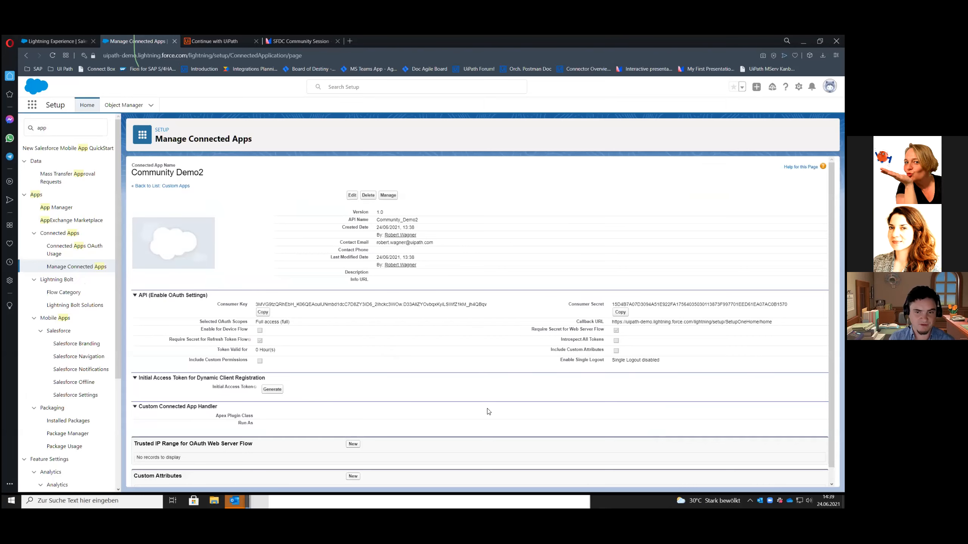
scroll(507, 419, "down", 1)
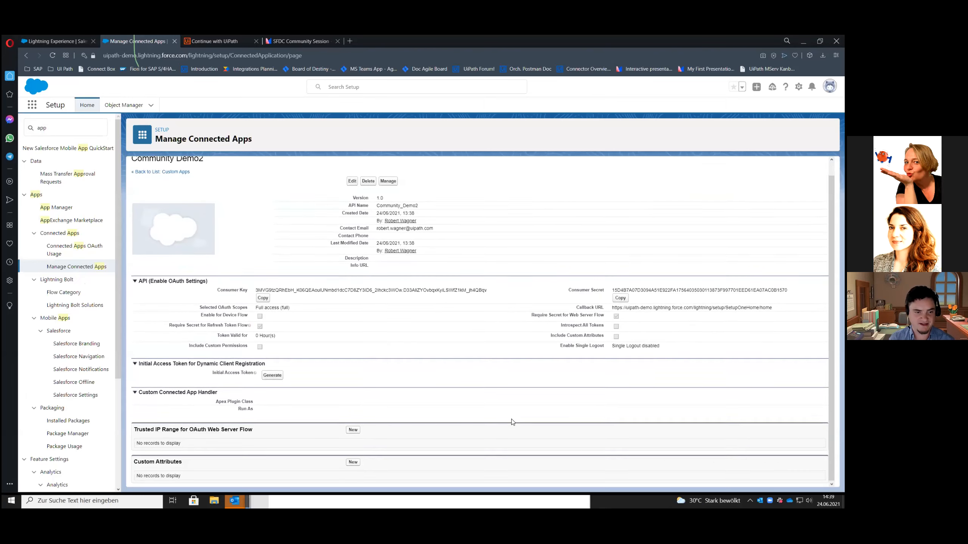
scroll(501, 414, "up", 1)
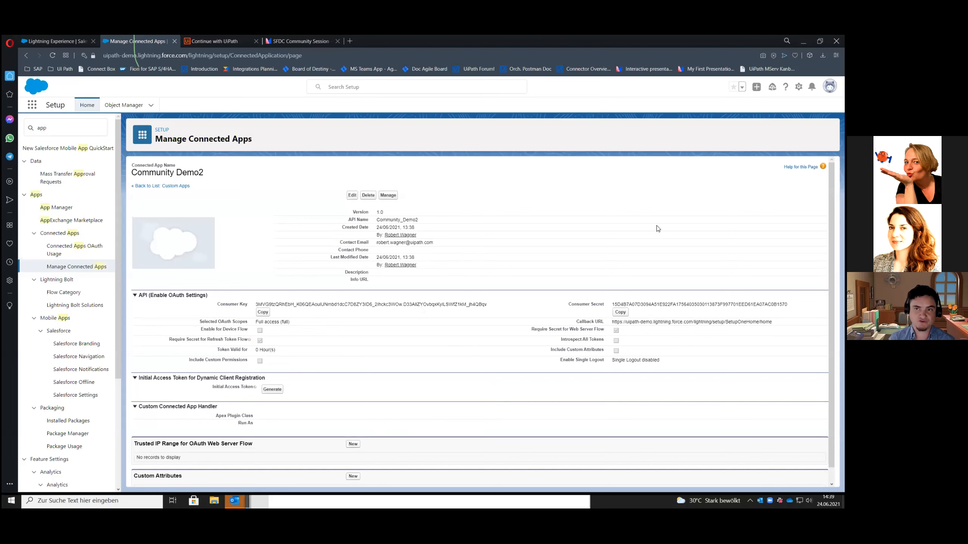
left_click(829, 86)
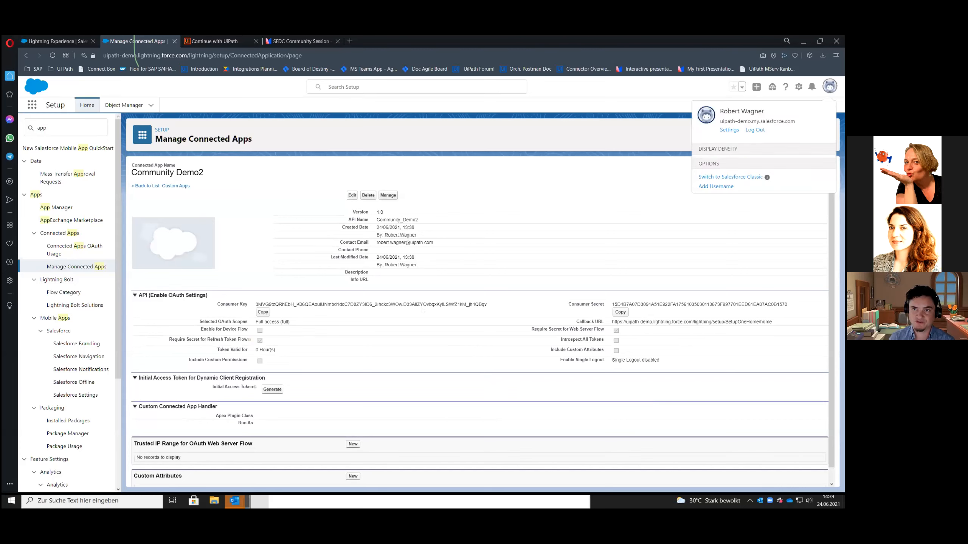
left_click(726, 130)
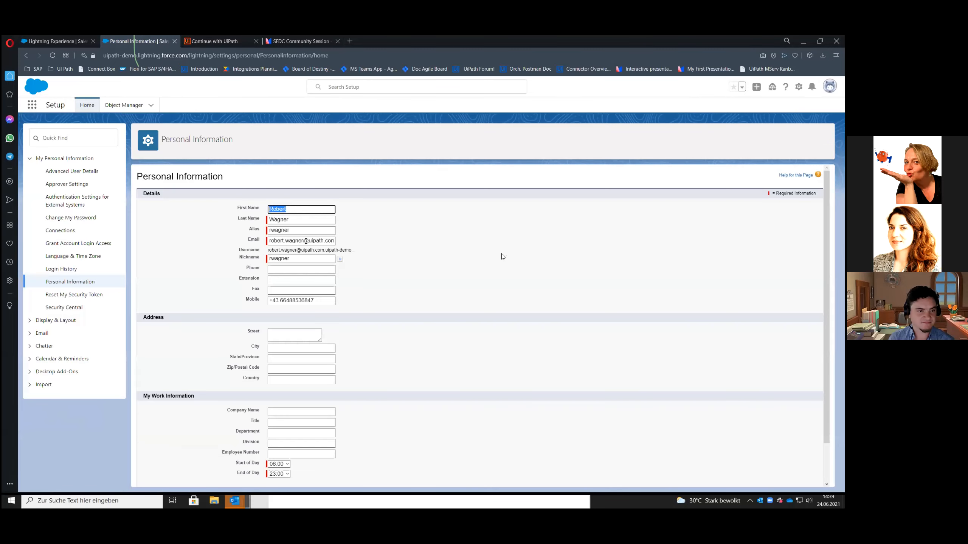
left_click(60, 296)
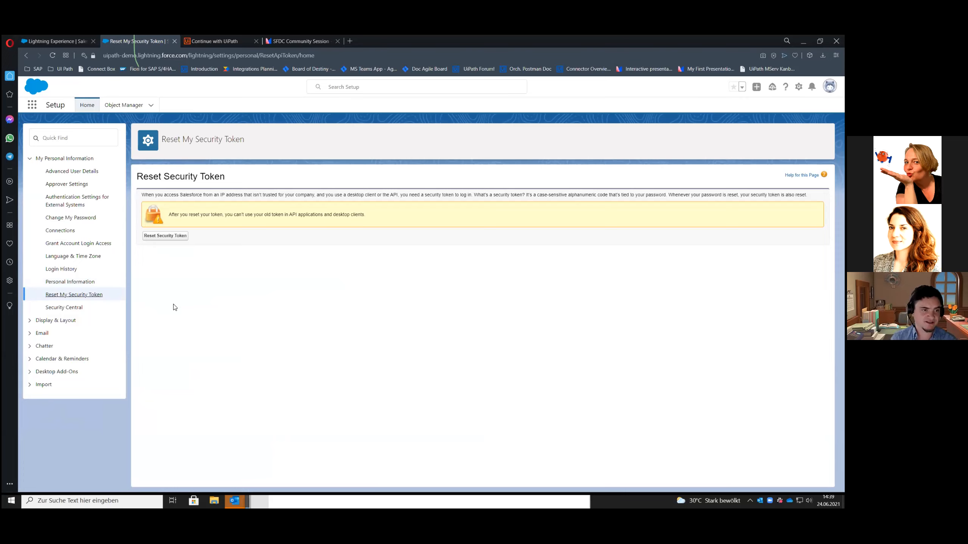
Reset the Salesforce security token, copy the new token from the Outlook email, and paste it into the scope's Security Token field in UiPath Studio
left_click(162, 237)
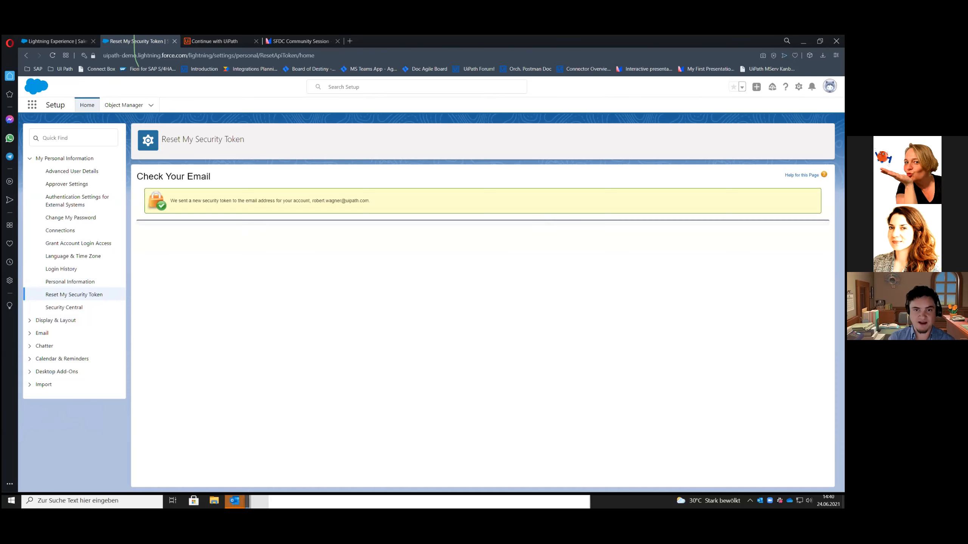
key("alt+Tab")
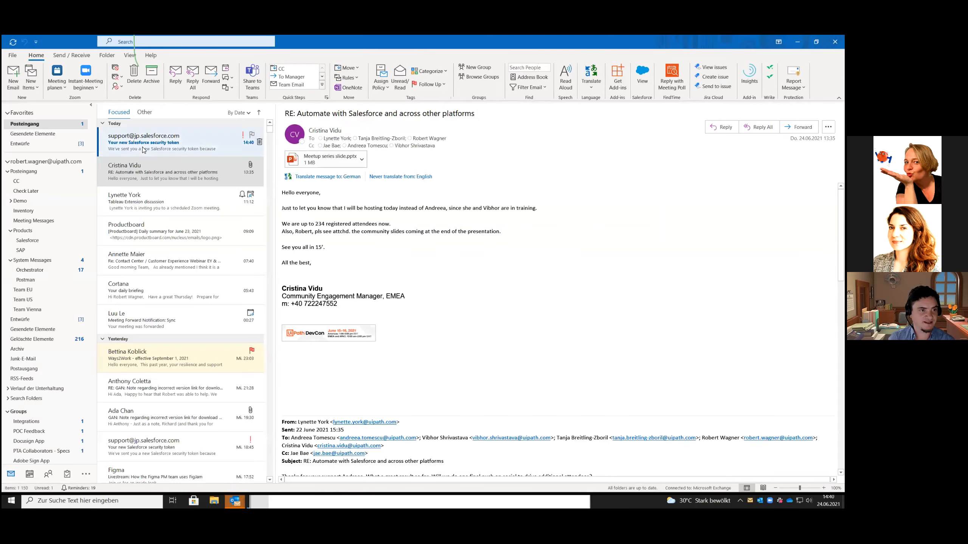
left_click(132, 141)
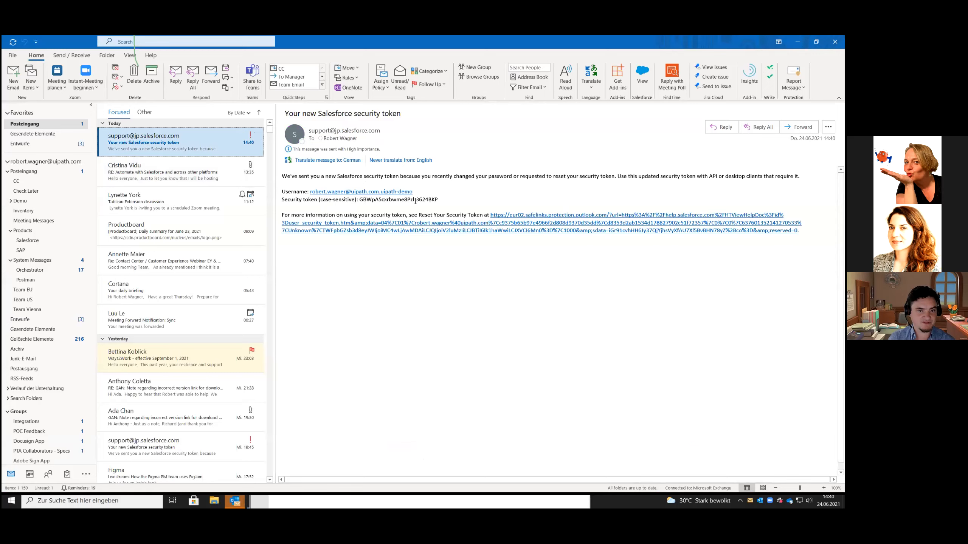
left_click_drag(439, 200, 361, 200)
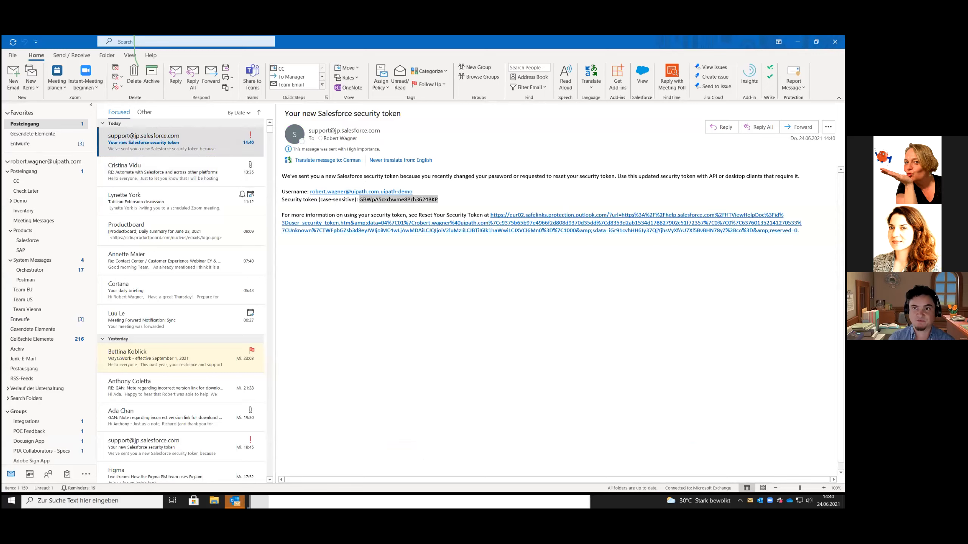
key("alt+Tab")
left_click(400, 500)
key("ctrl+v")
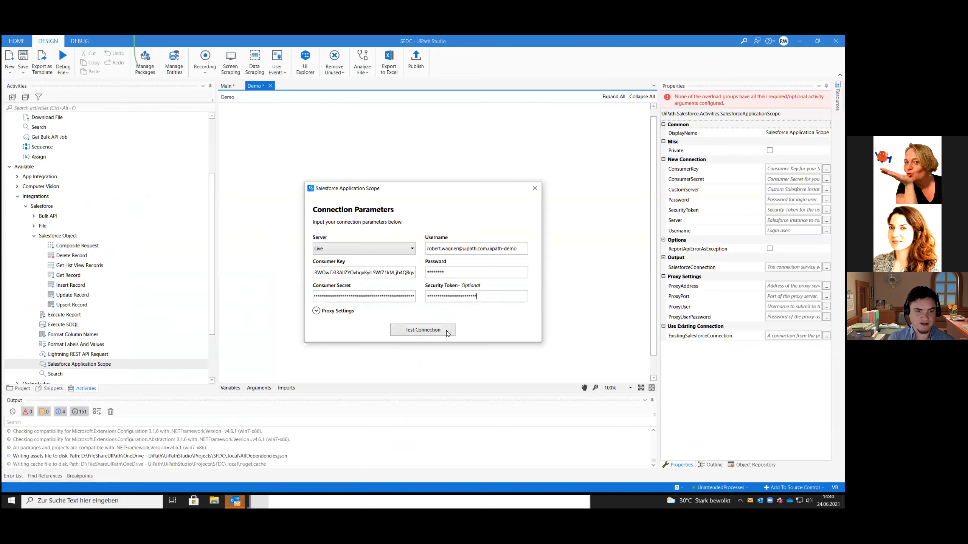
Test the connection parameters of the Demo workflow's Salesforce Application Scope and close its configuration
left_click(421, 330)
left_click(511, 282)
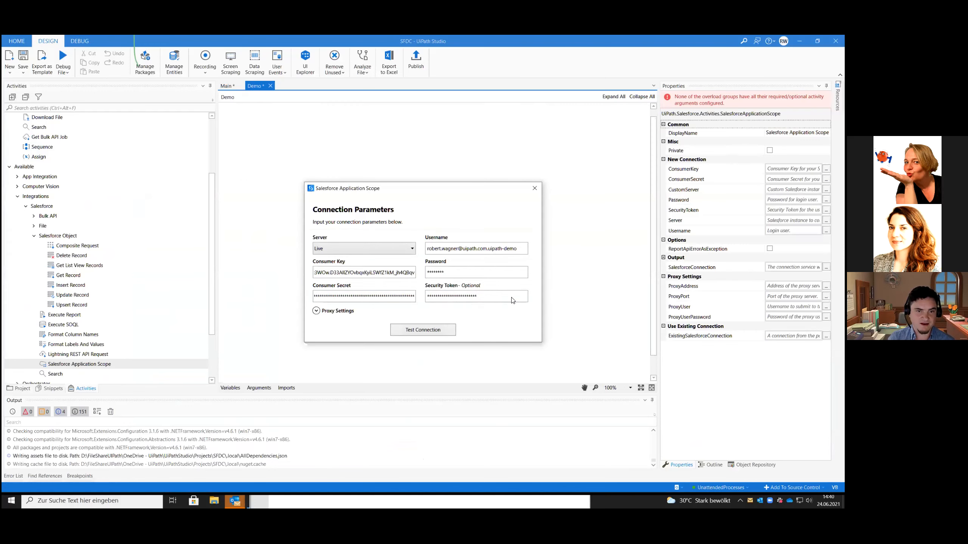
left_click(532, 189)
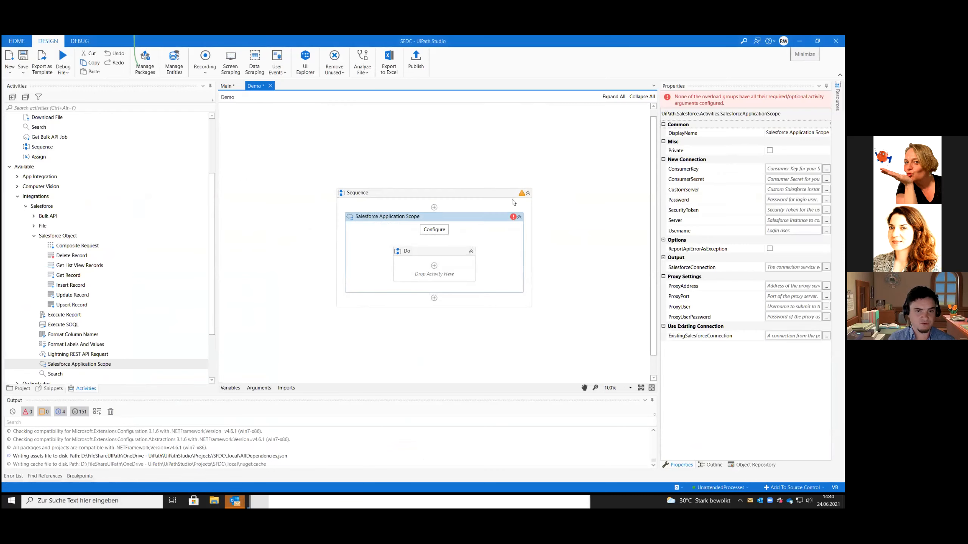
In the Main workflow's Salesforce Application Scope, enter the new security token and the account password, and test the connection
left_click(227, 87)
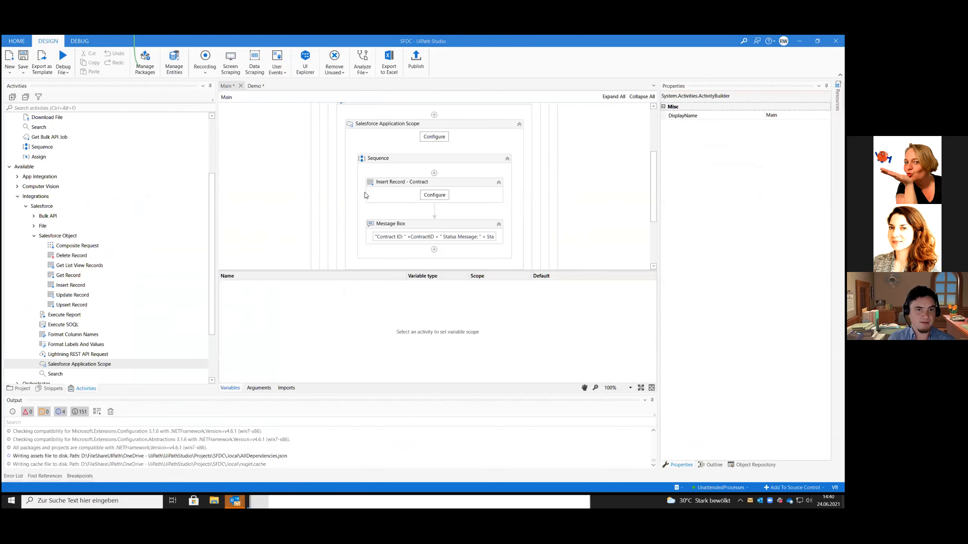
scroll(354, 203, "down", 3)
left_click(436, 156)
double_click(450, 302)
key("ctrl+v")
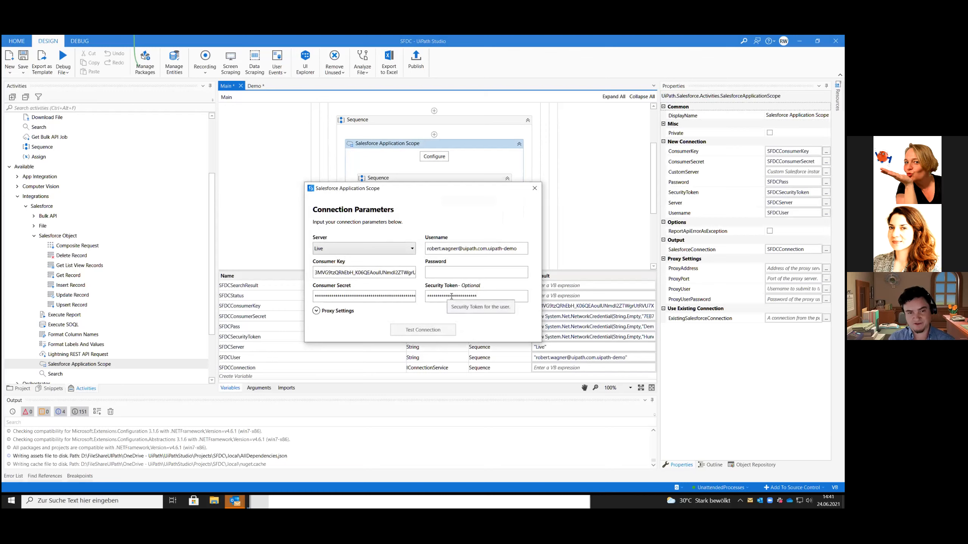
left_click(443, 274)
type("********")
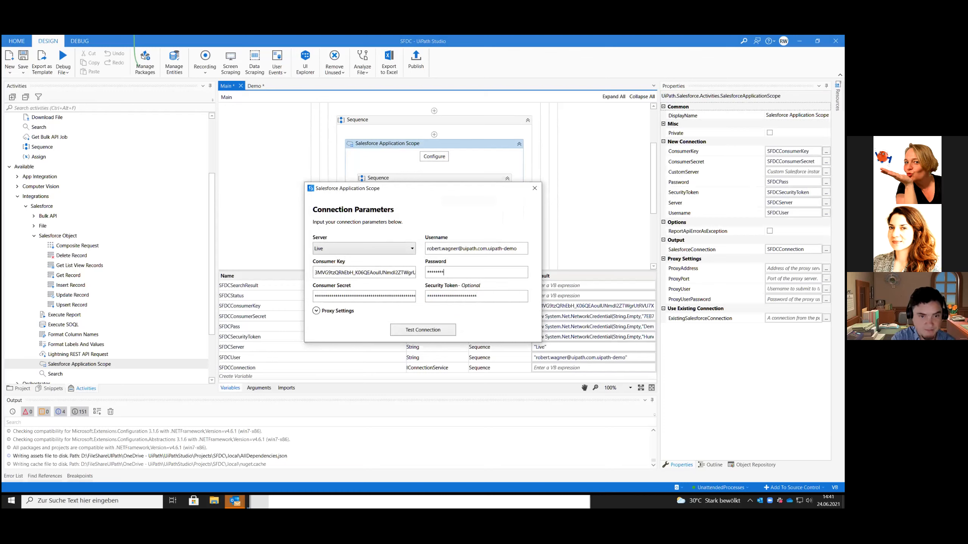
left_click(426, 330)
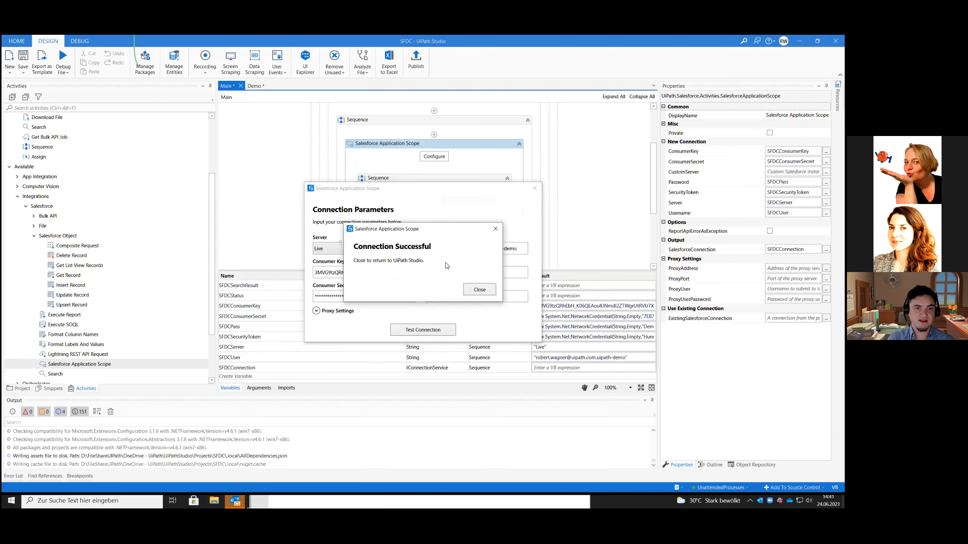
left_click(480, 290)
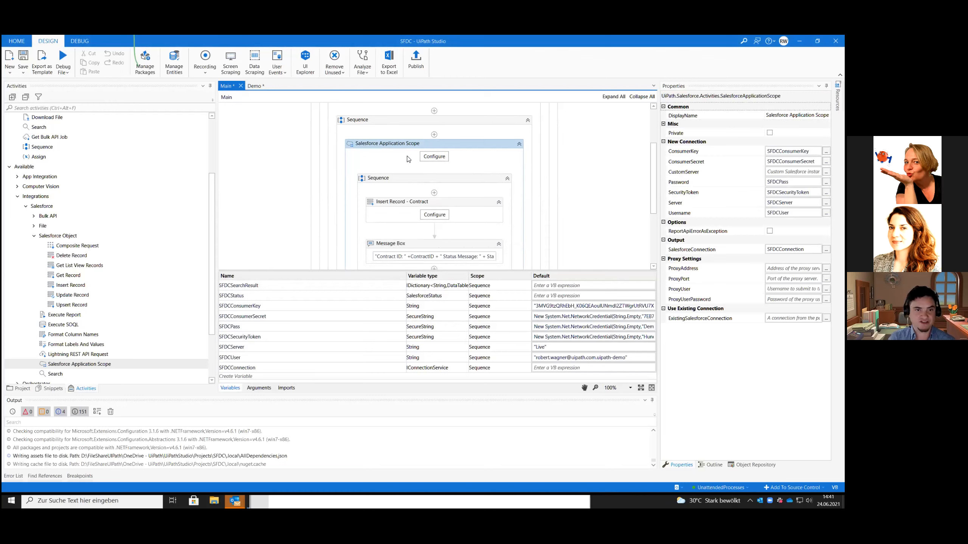
Replace the token string in the default value of the SFDCSecurityToken variable with the new security token
scroll(398, 161, "down", 1)
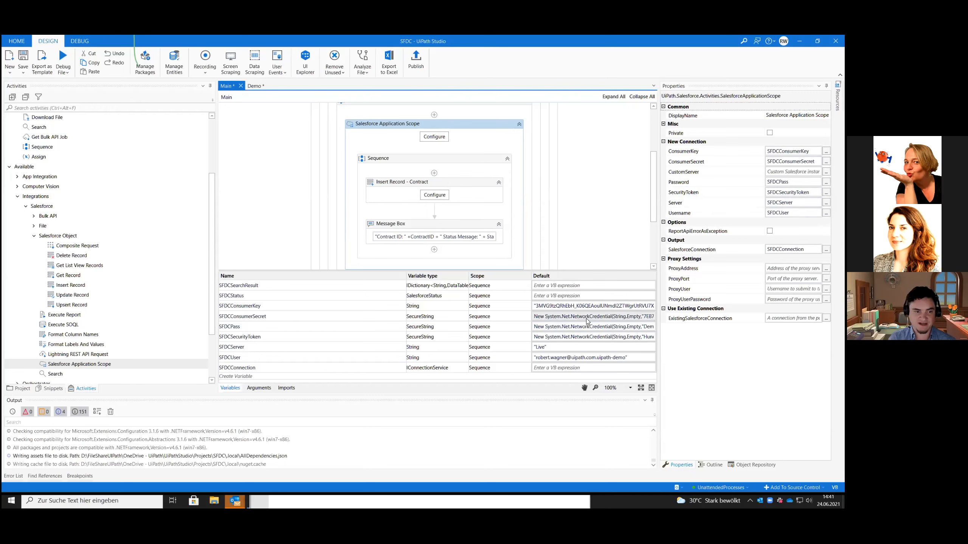
left_click(576, 337)
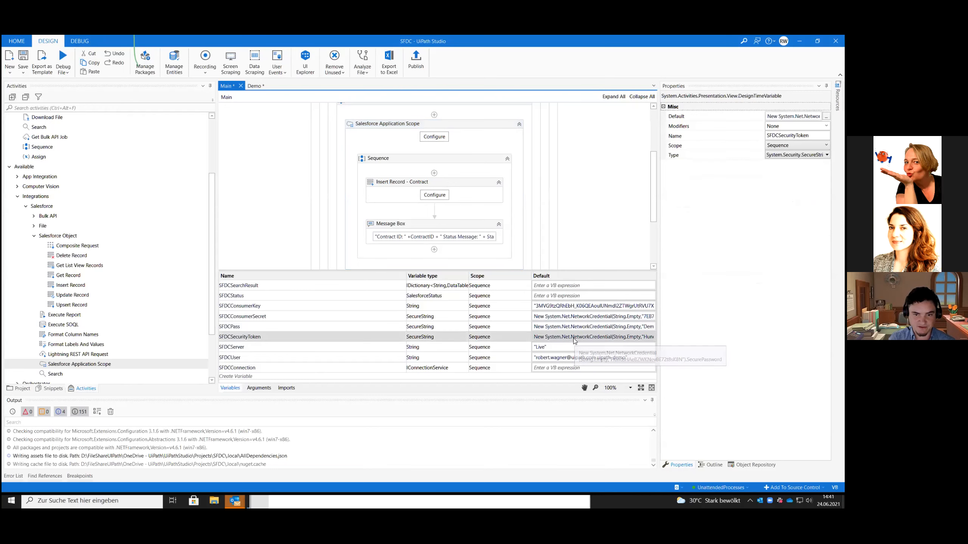
left_click_drag(607, 336, 670, 340)
left_click(595, 339)
key("ctrl+shift+Left")
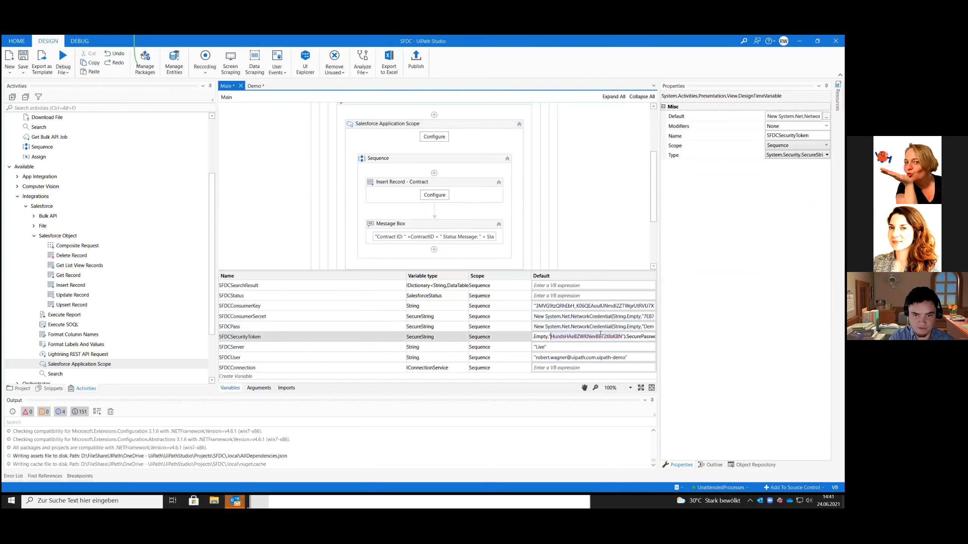
key("ctrl+v")
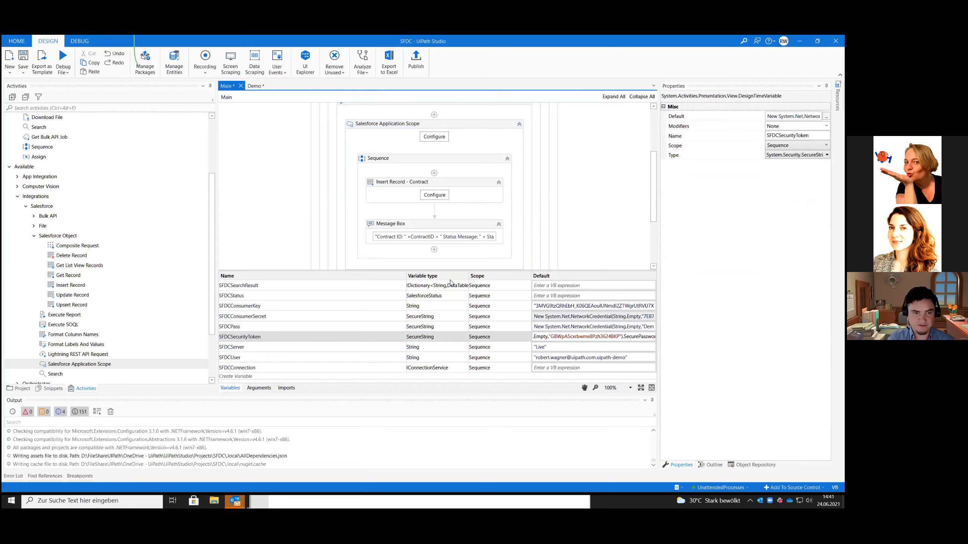
left_click(276, 239)
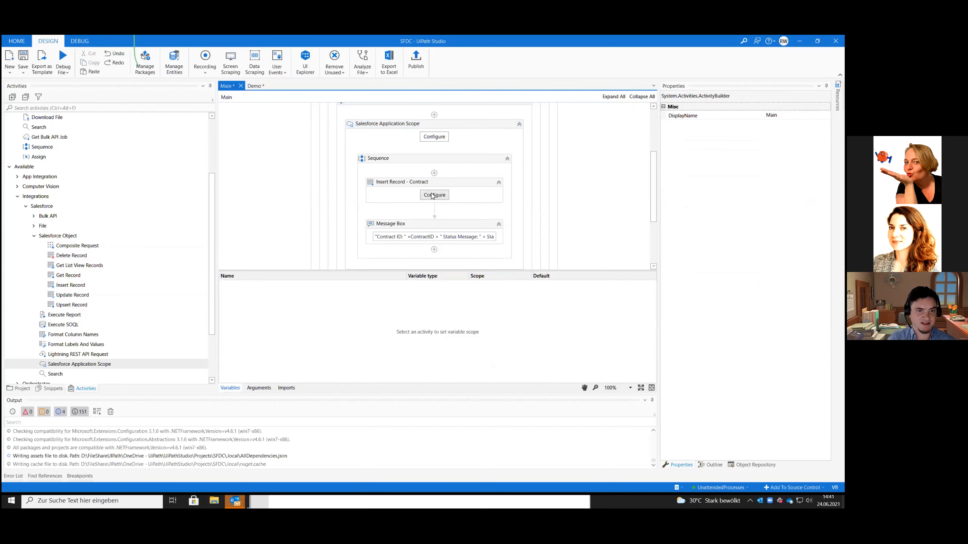
Collapse the variables list to give the Main workflow's design canvas its full height
left_click(319, 204)
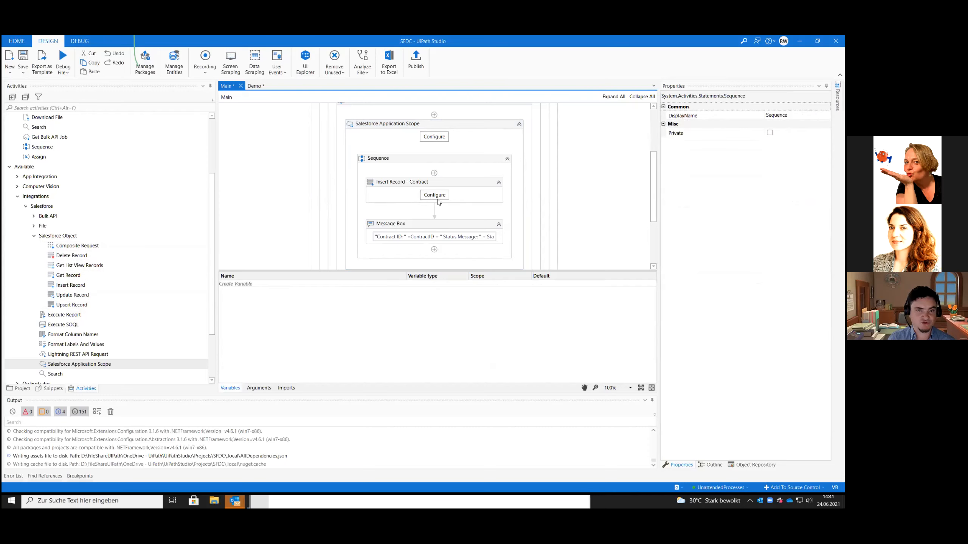
scroll(437, 208, "up", 1)
left_click_drag(398, 270, 391, 401)
scroll(383, 302, "up", 1)
scroll(383, 302, "up", 1)
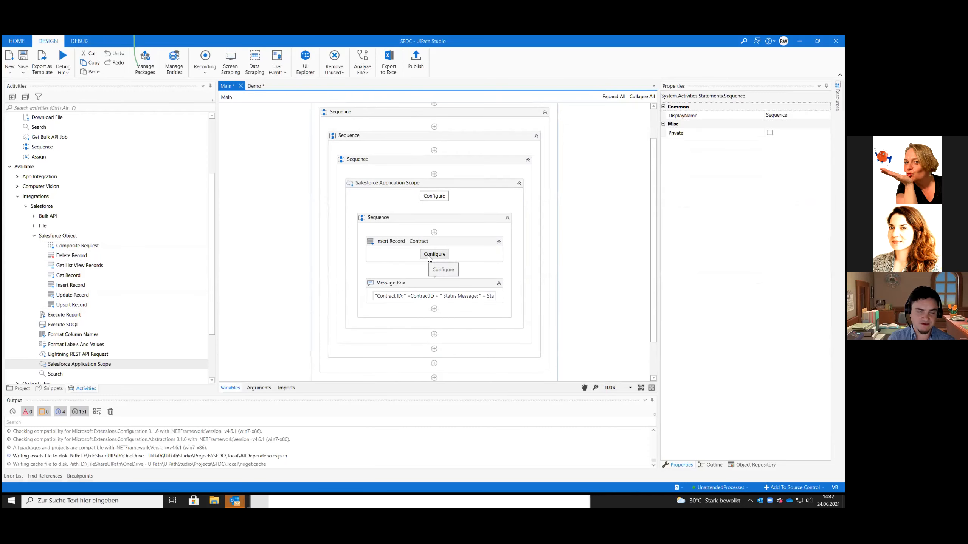
Examine the Insert Record - Contract configuration and its list of available Salesforce objects, and cancel without changes
left_click(429, 257)
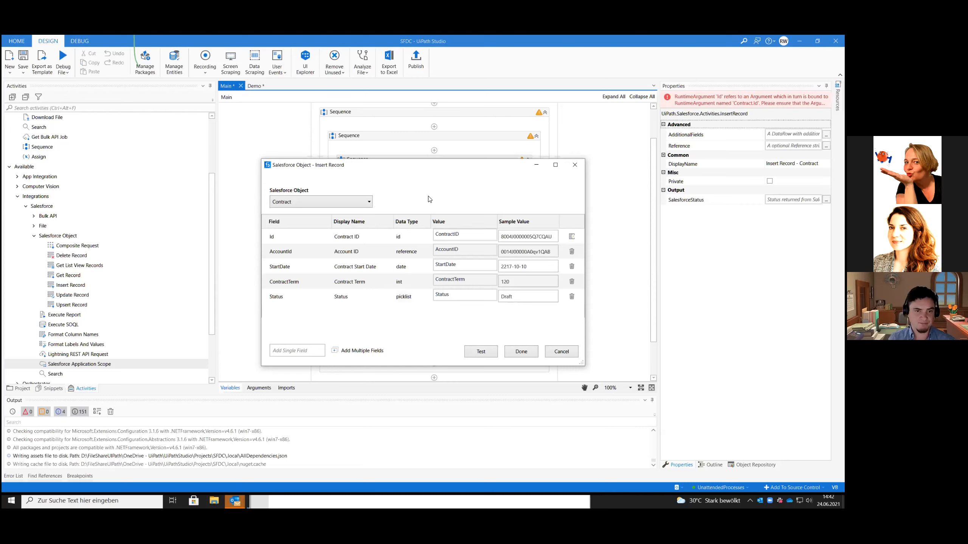
left_click(366, 200)
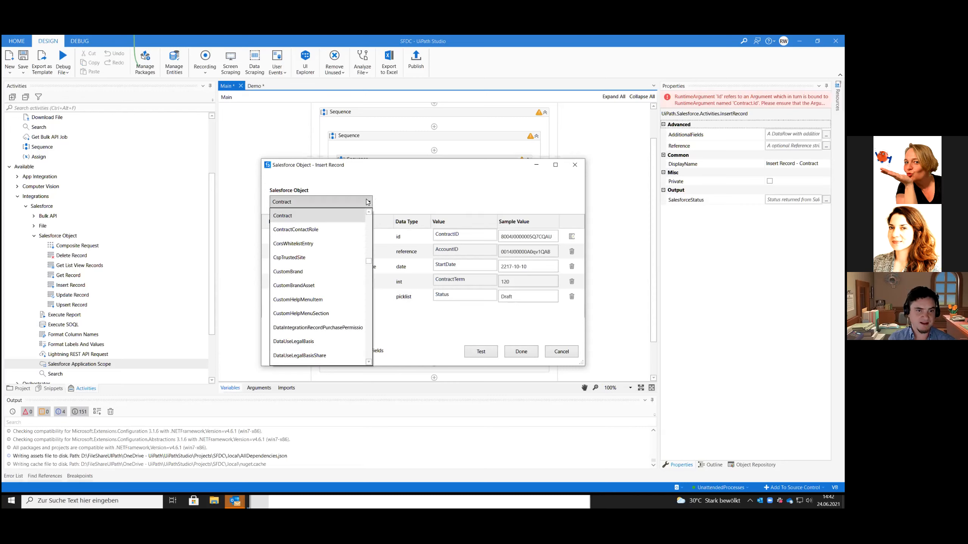
mouse_move(369, 263)
left_mouse_down()
mouse_move(369, 360)
mouse_move(369, 248)
left_mouse_up()
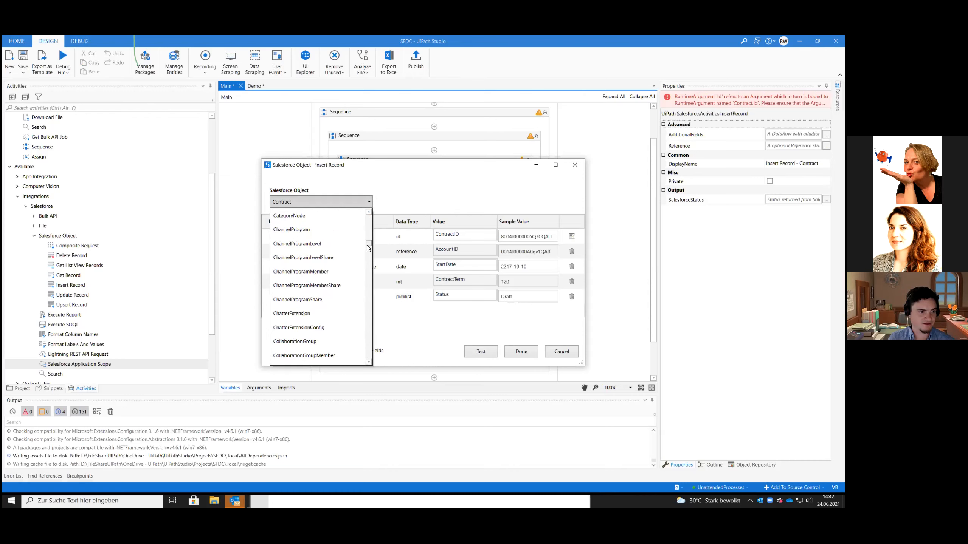
left_click(433, 205)
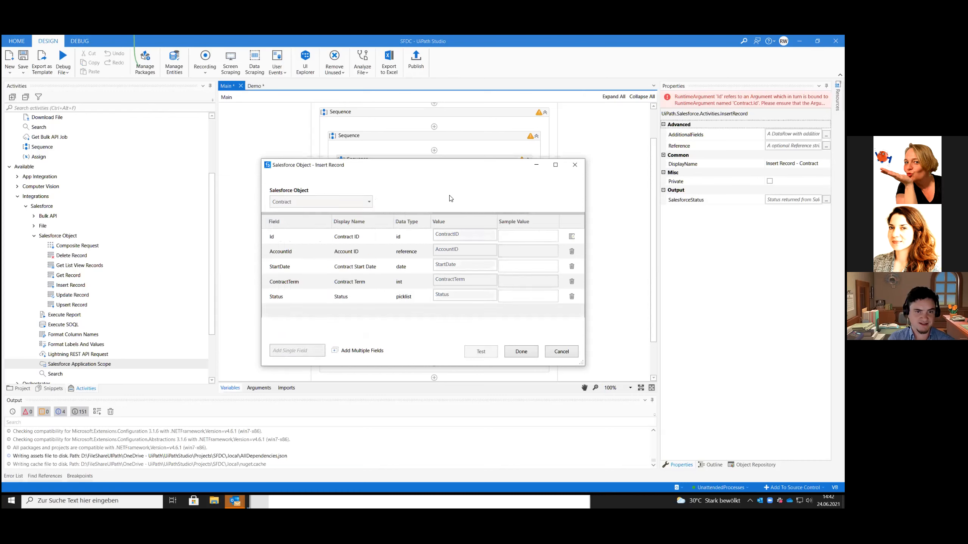
left_click(561, 352)
Run the test insert from the Insert Record - Contract configuration using its existing sample values
left_click(435, 254)
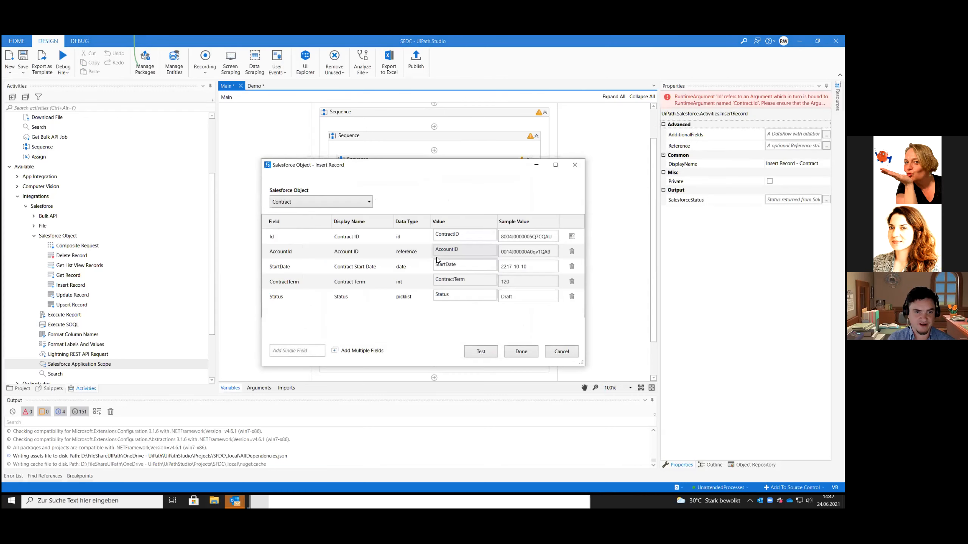
left_click(481, 353)
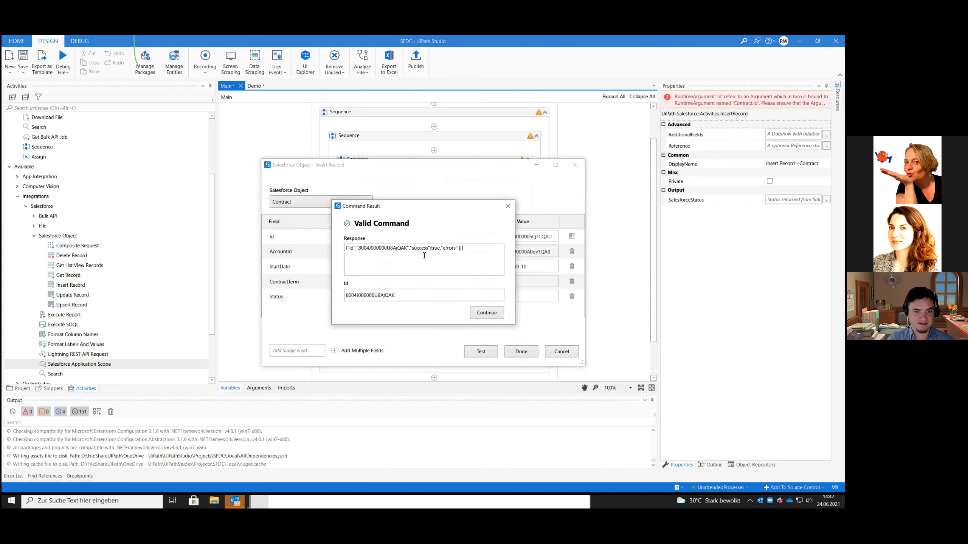
left_click(480, 312)
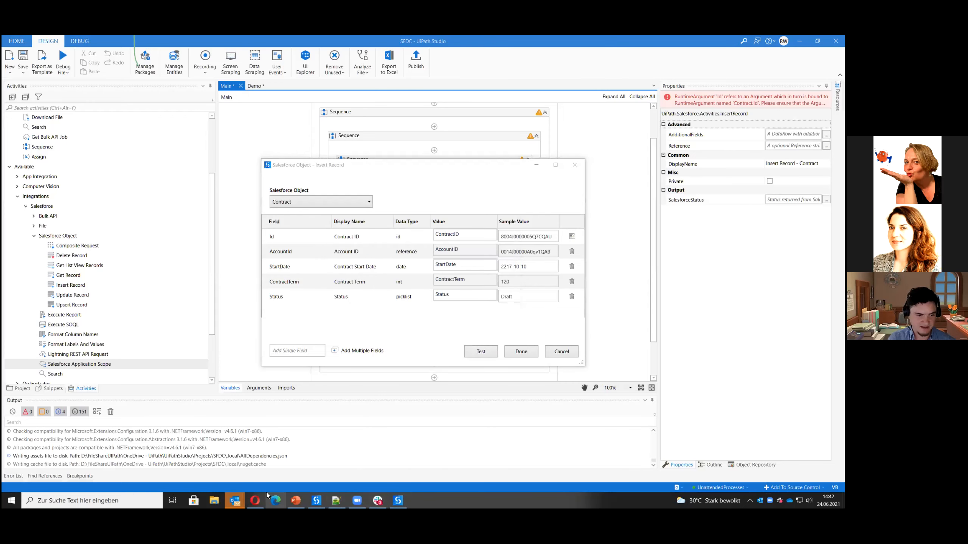
Switch to Salesforce in the Opera browser and open the Contracts list to check the test record
left_click(259, 500)
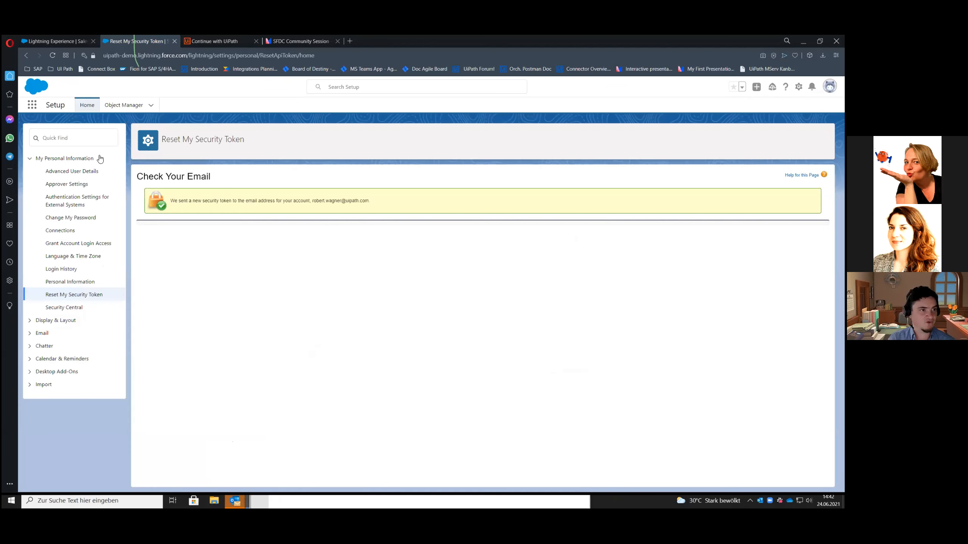
left_click(30, 104)
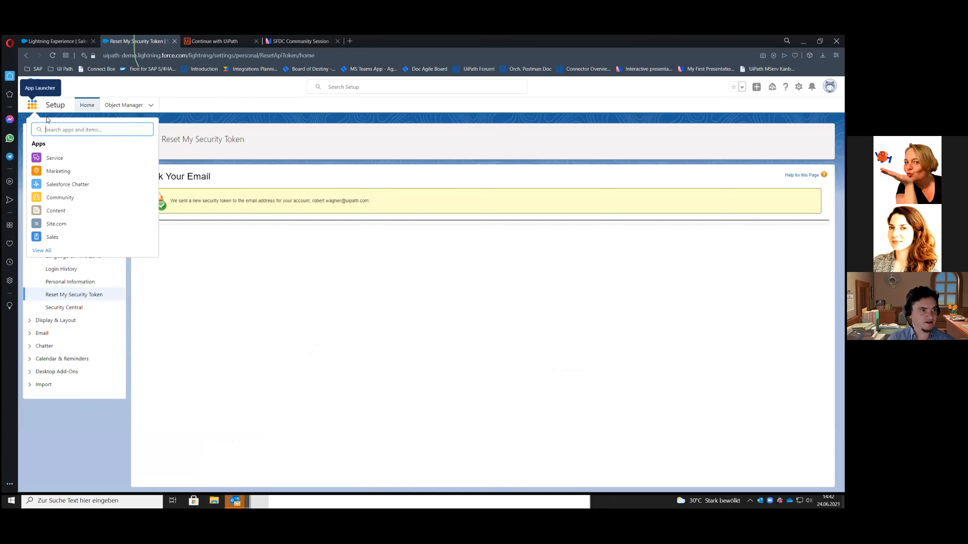
type("contracts")
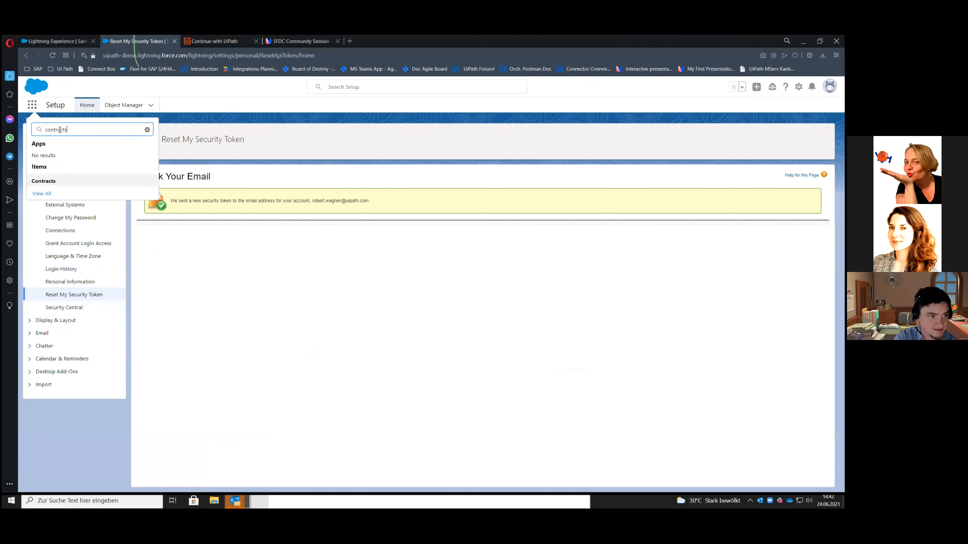
key("Return")
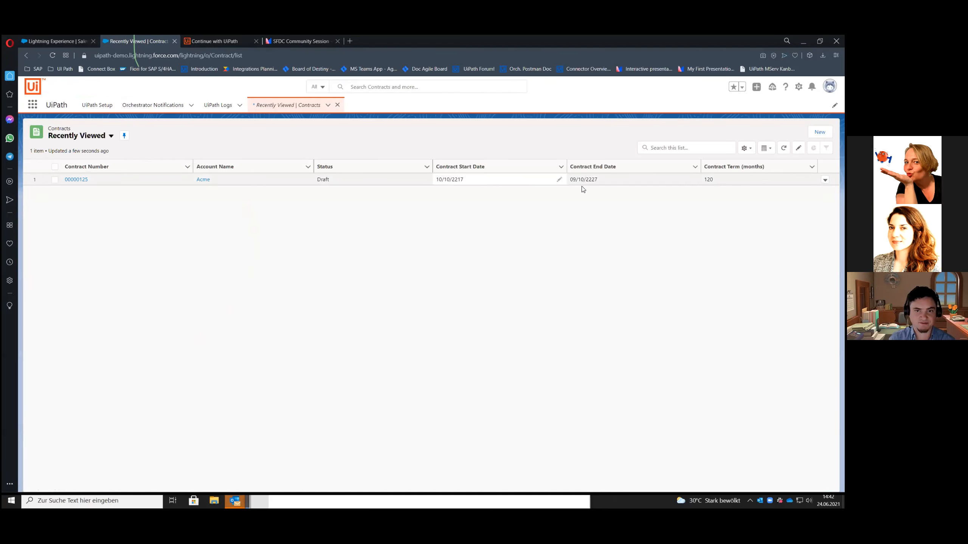
Back in UiPath Studio, set the contract's StartDate sample value to 3217-10-10 and run the test insert
key("alt+Tab")
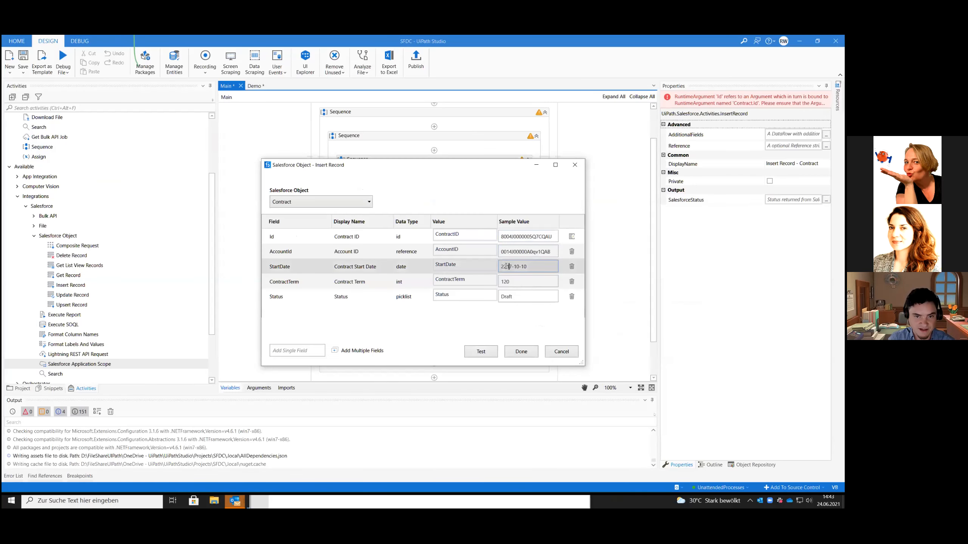
type("3")
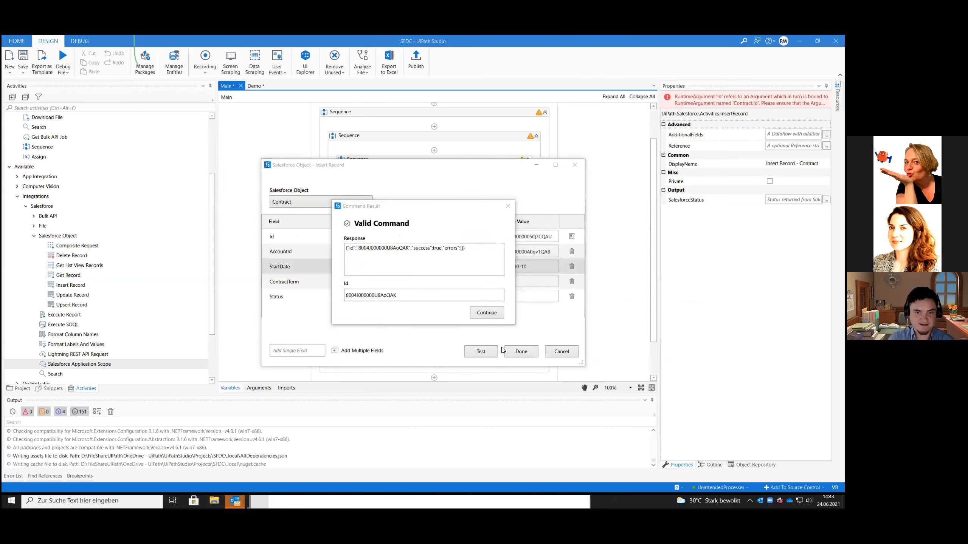
left_click(486, 313)
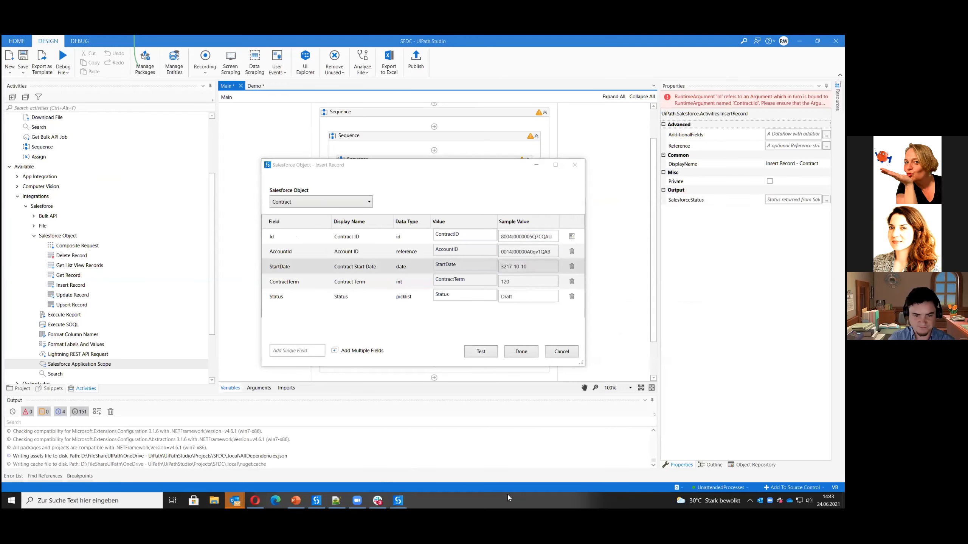
Switch to Salesforce in the Opera browser, refresh the Contracts list and check the newest contract's start date
left_click(258, 499)
key("F5")
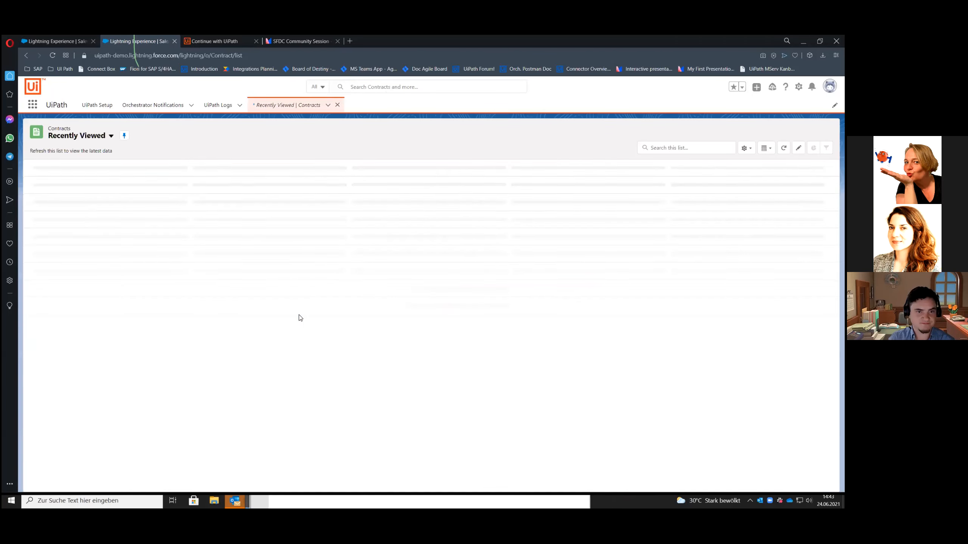
left_click(463, 179)
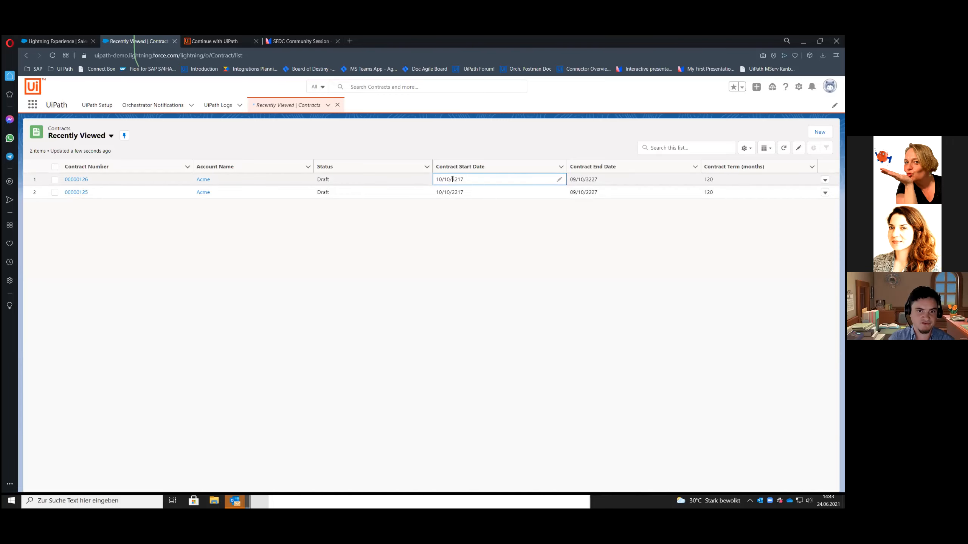
Return from the Salesforce Contracts list to the Main workflow in UiPath Studio and deselect the Insert Record - Contract activity
left_click(452, 298)
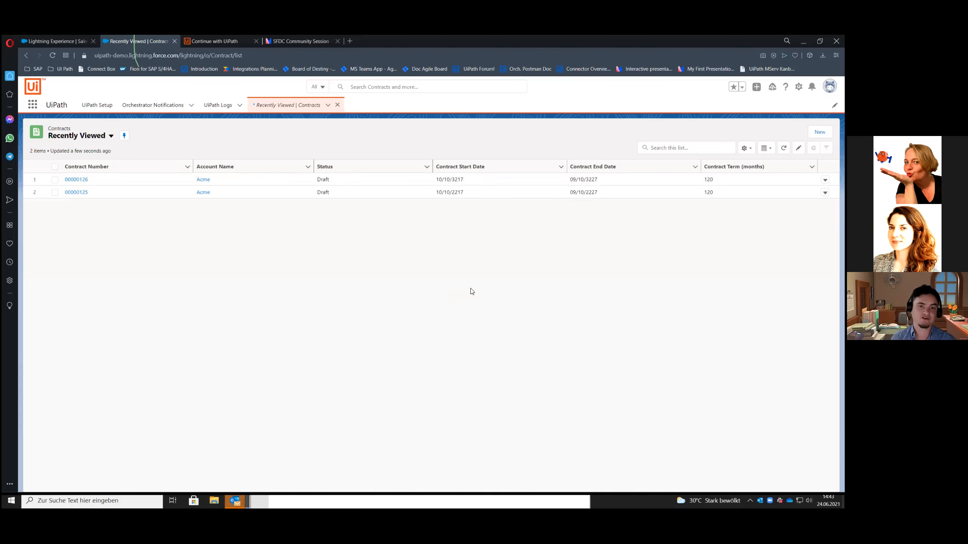
left_click(803, 41)
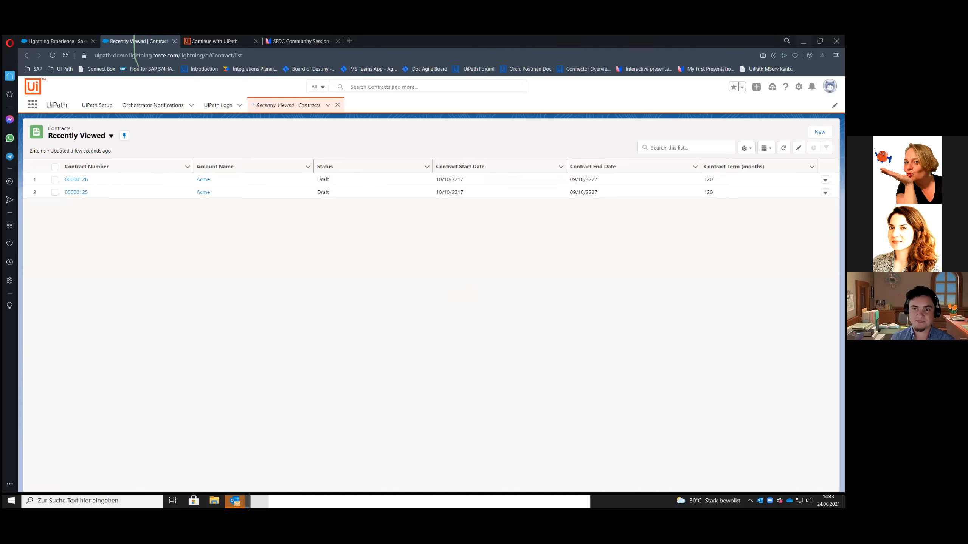
left_click(561, 352)
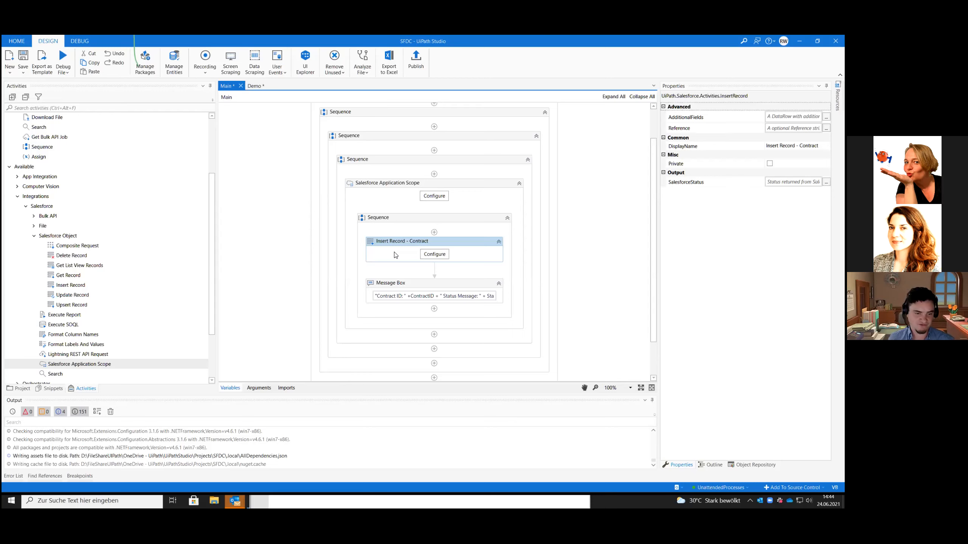
left_click(286, 272)
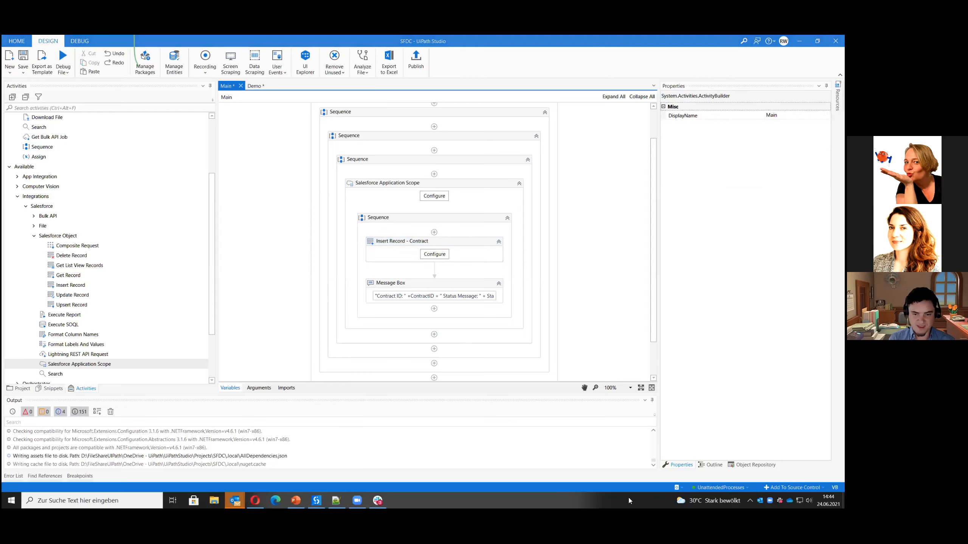
Switch to the SFDCCommunitySession presentation in PowerPoint and start the slide show from slide 45
left_click(296, 500)
scroll(57, 399, "down", 1)
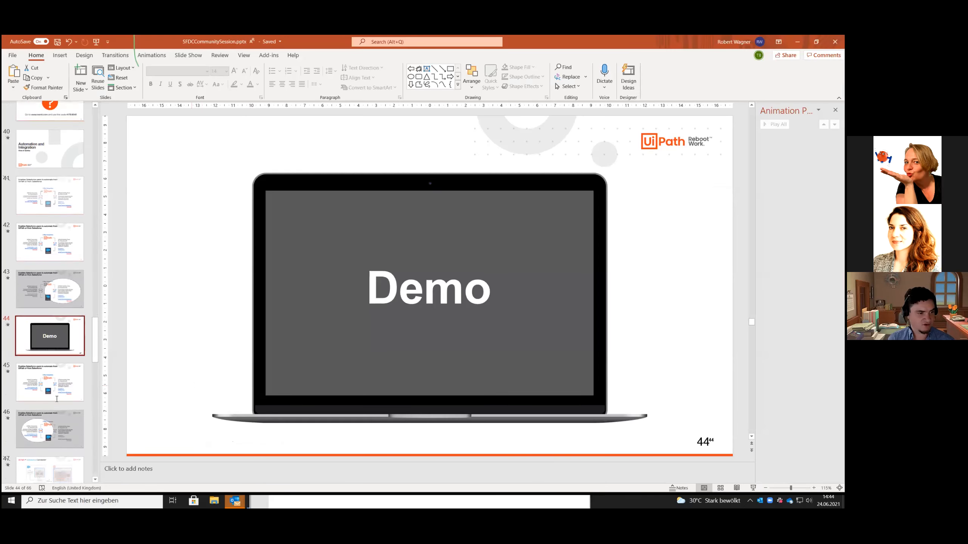
left_click(57, 399)
key("shift+F5")
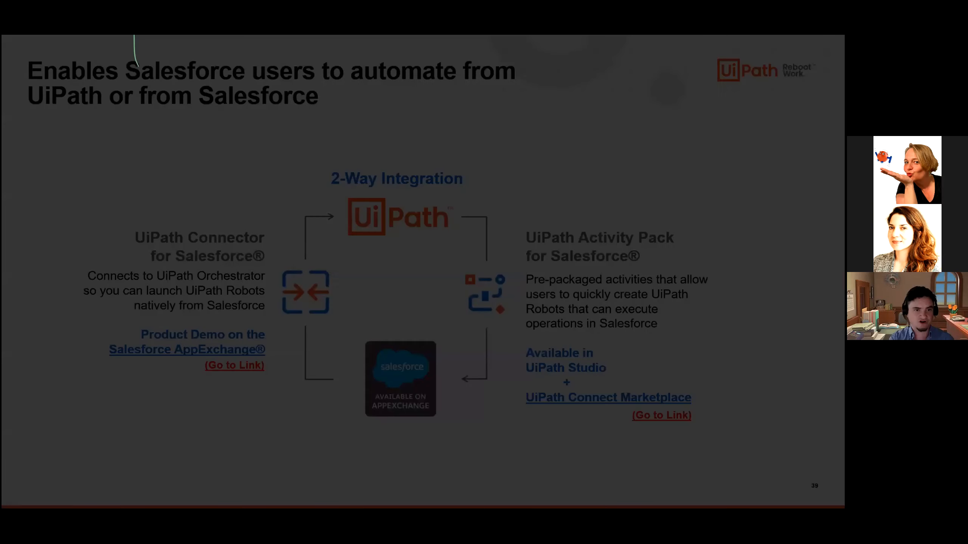
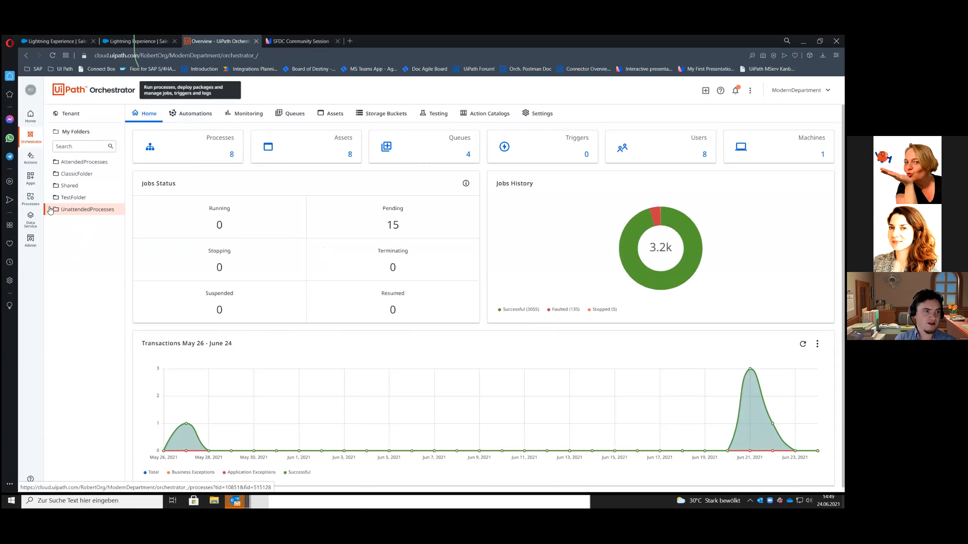
Look up the unattended folder in Orchestrator, set the Salesforce connection's folder to UnattendedProcesses and connect CloudOrch
left_click(194, 121)
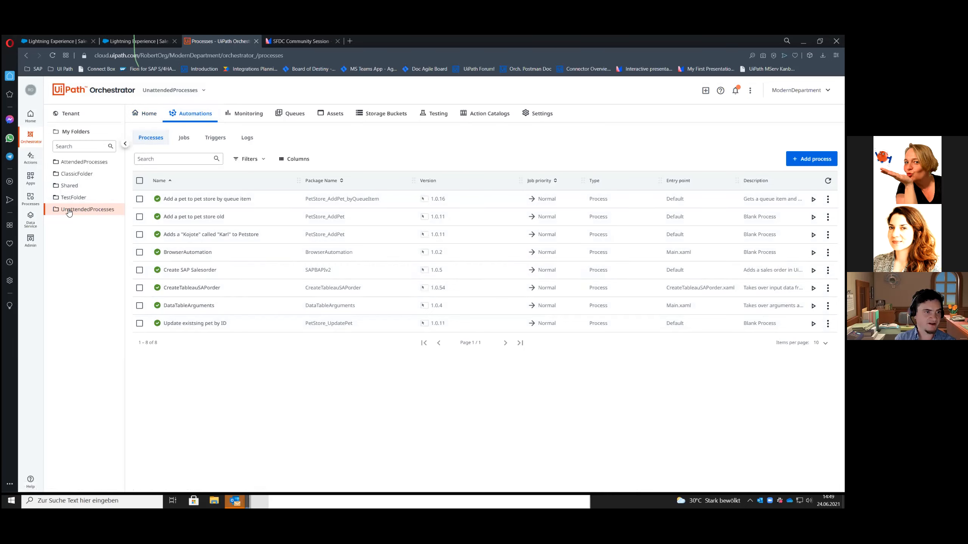
left_click(139, 40)
left_click(212, 348)
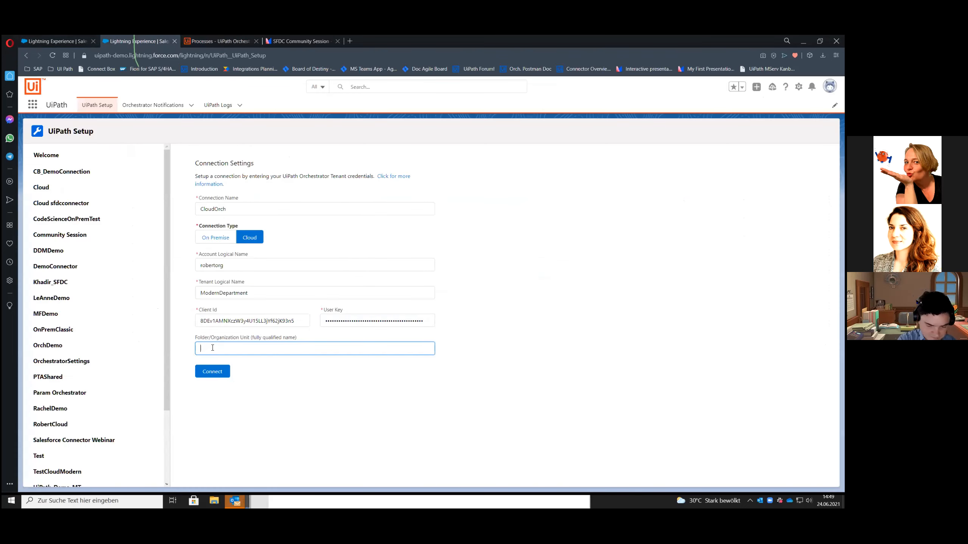
key("alt+Tab")
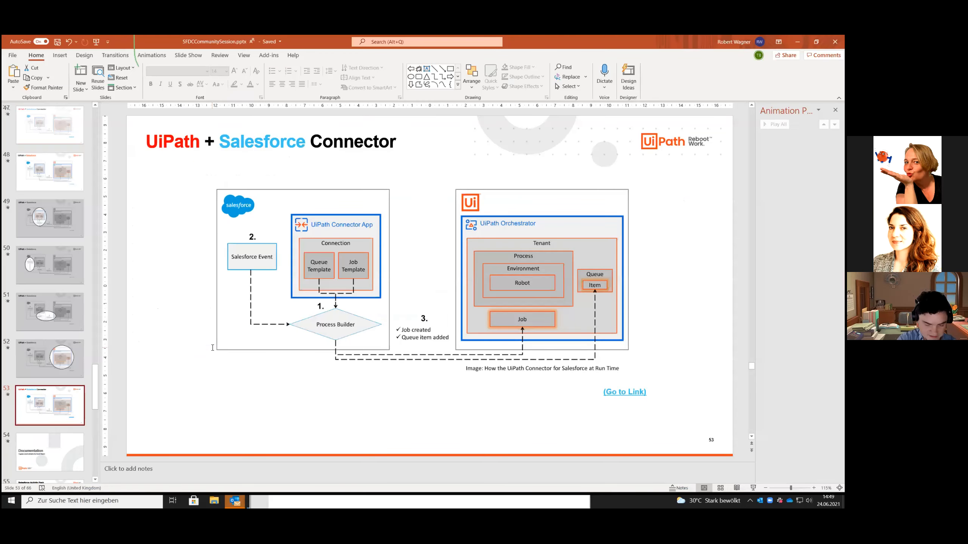
key("alt+Tab")
type("Unattended")
left_click(213, 39)
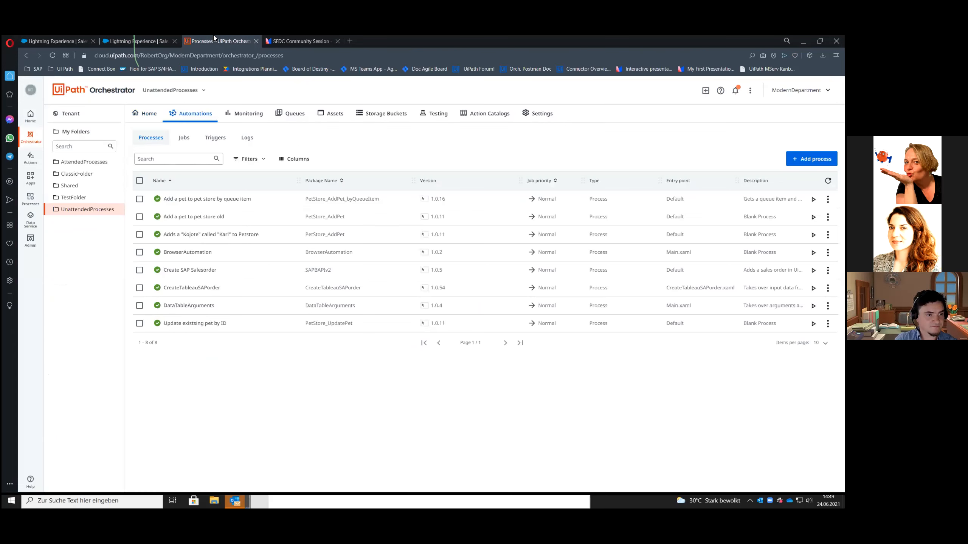
left_click(147, 39)
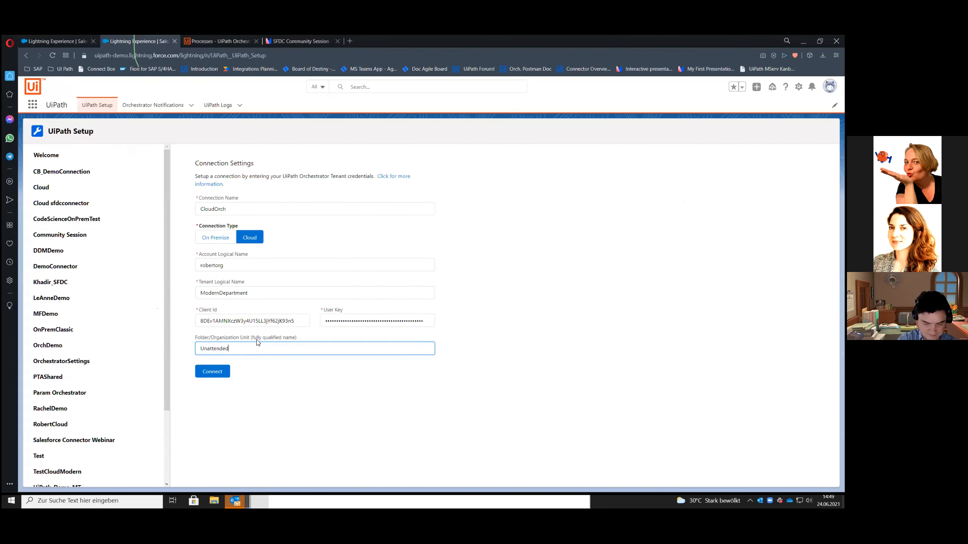
type("Processes")
left_click(330, 410)
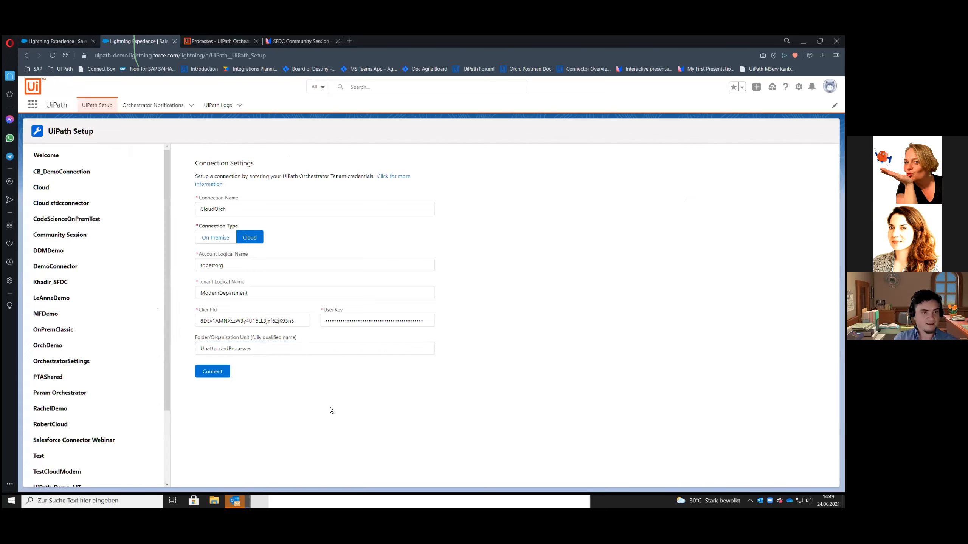
left_click(213, 372)
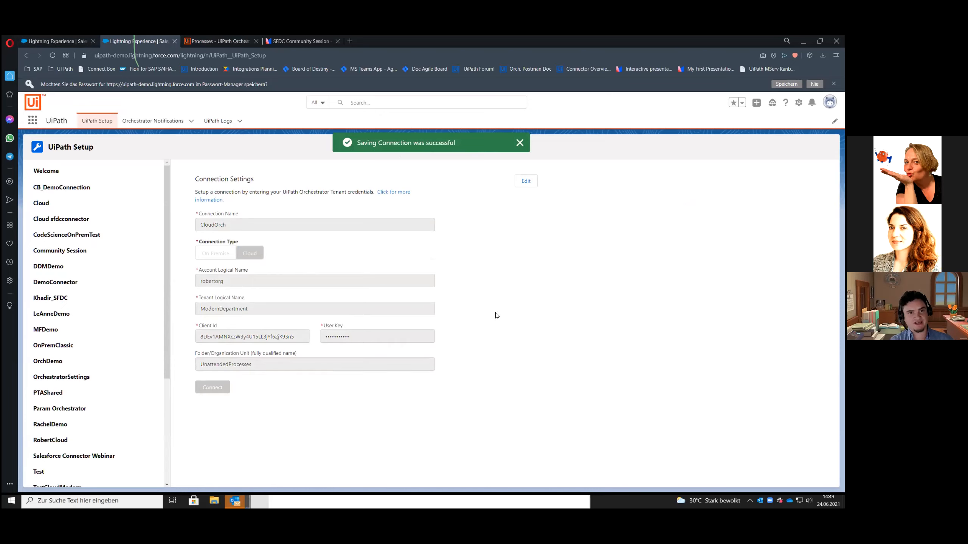
Start a new job template for the CloudOrch connection named CreateSalesOrder, leaving the description empty, and continue to the process details
scroll(101, 379, "down", 4)
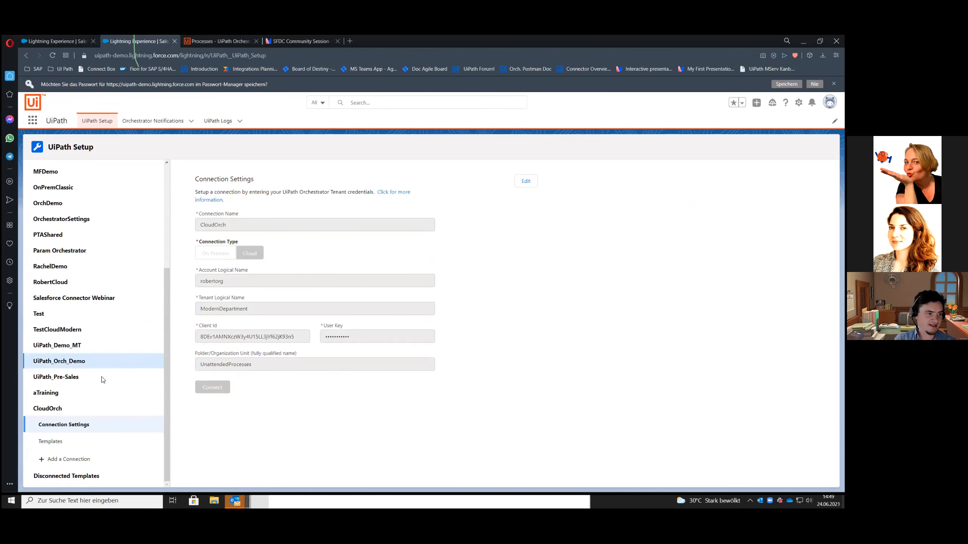
left_click(50, 443)
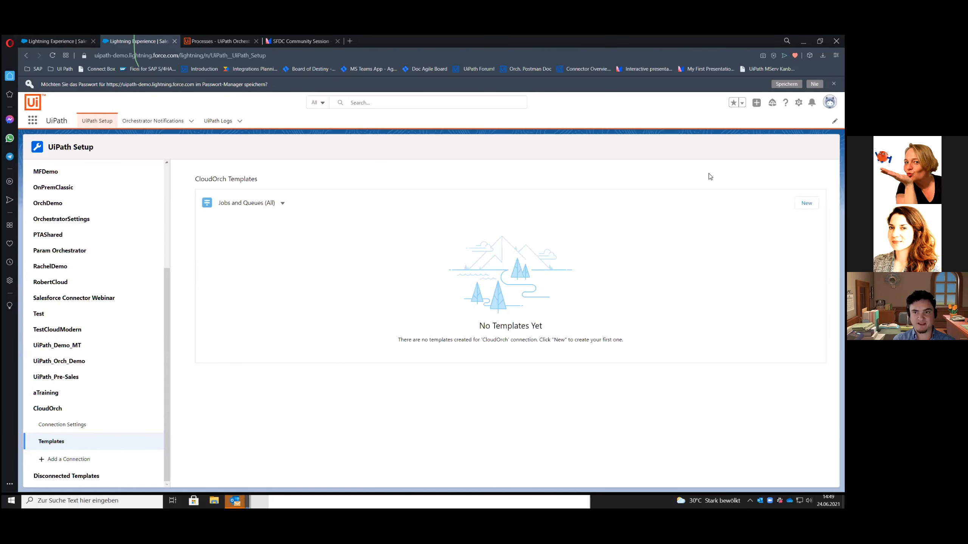
left_click(806, 203)
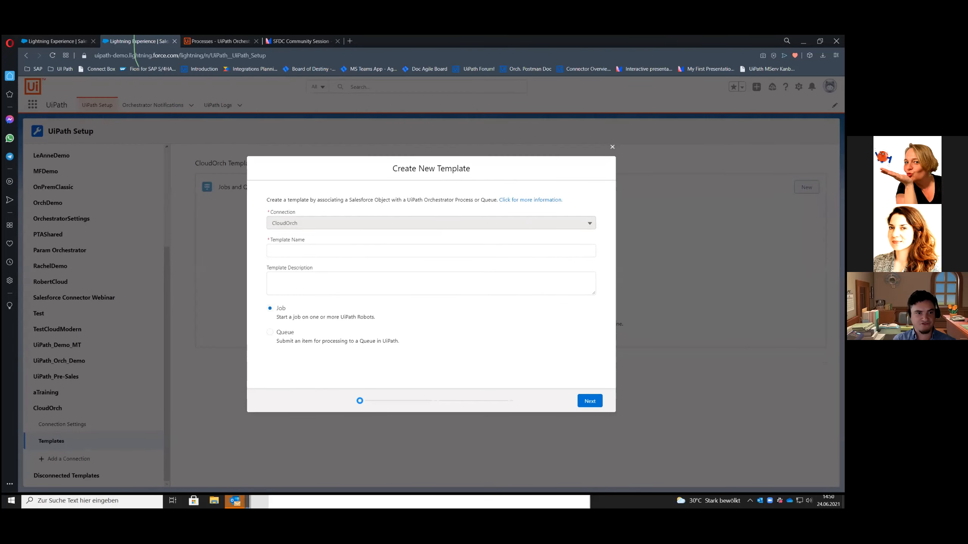
left_click(311, 254)
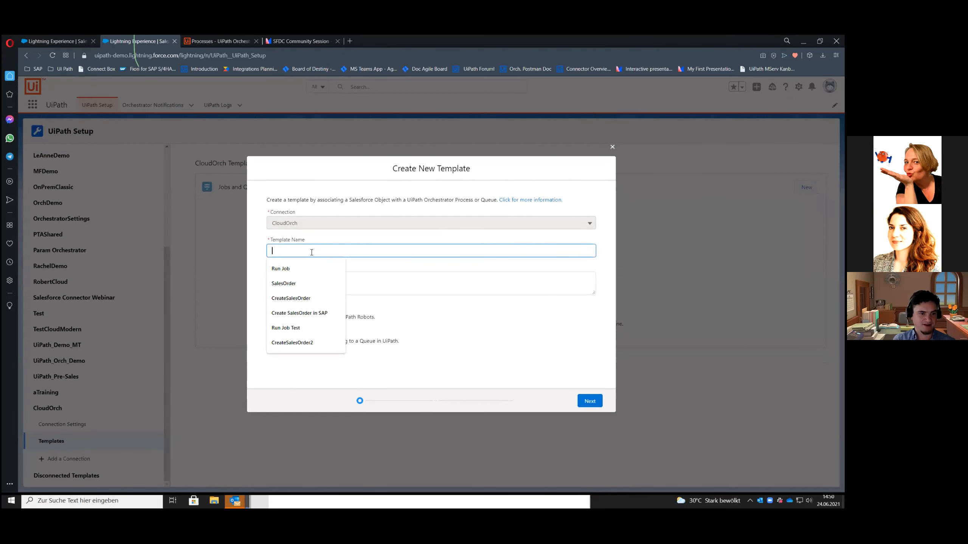
left_click(299, 298)
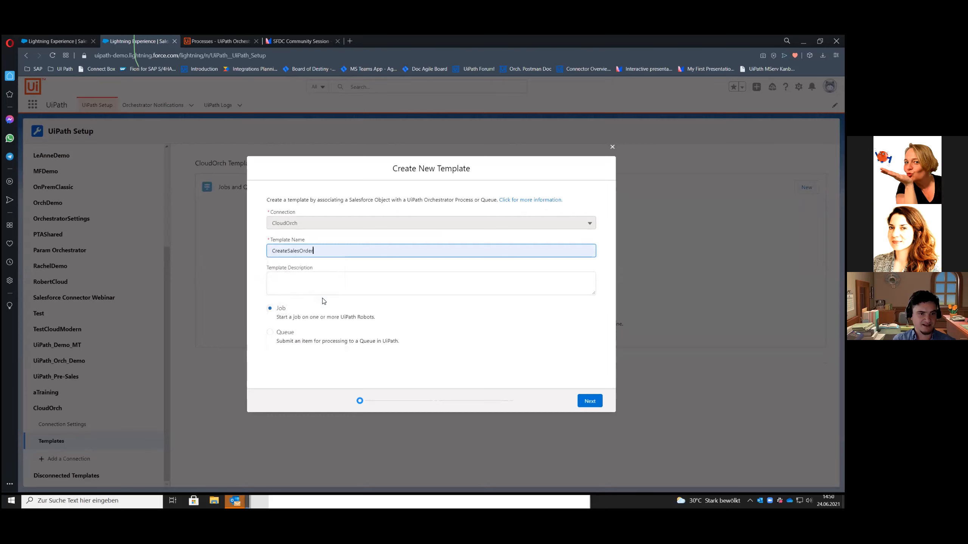
left_click(332, 291)
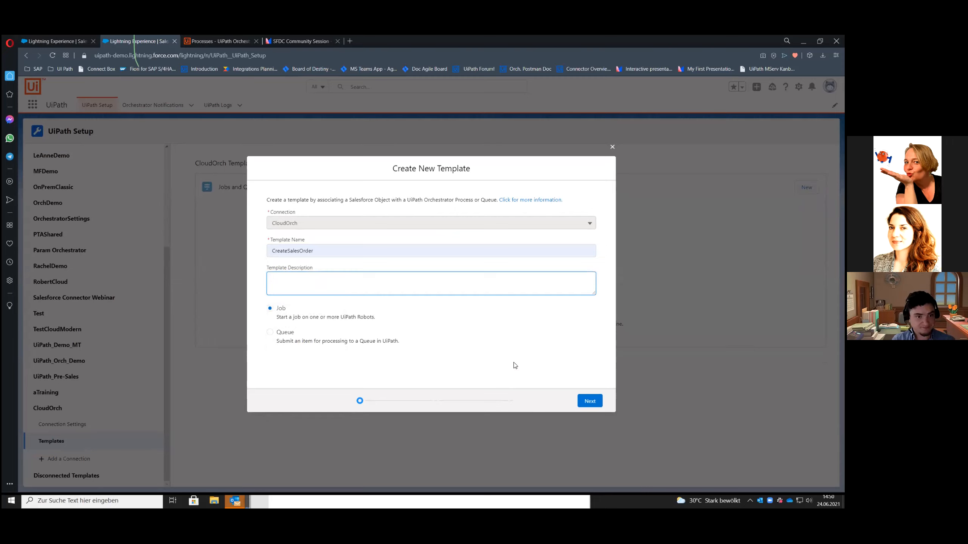
left_click(593, 406)
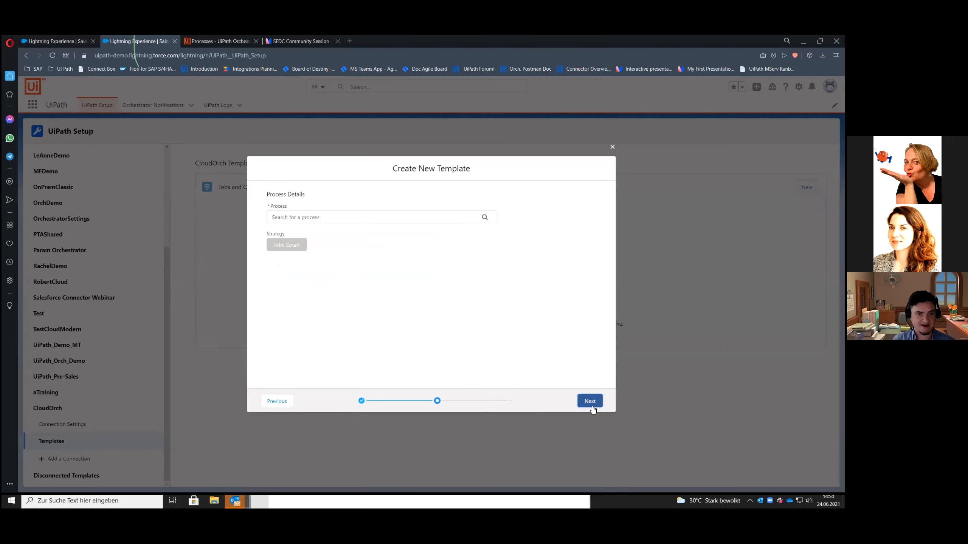
Find and assign the Create SAP Salesorder process to the template and continue to the Salesforce object selection
left_click(301, 218)
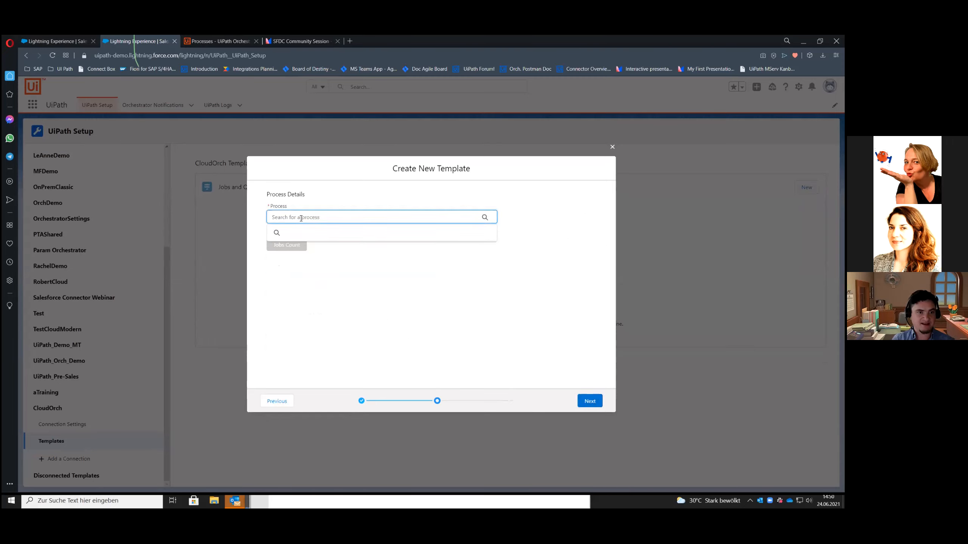
type("Cre")
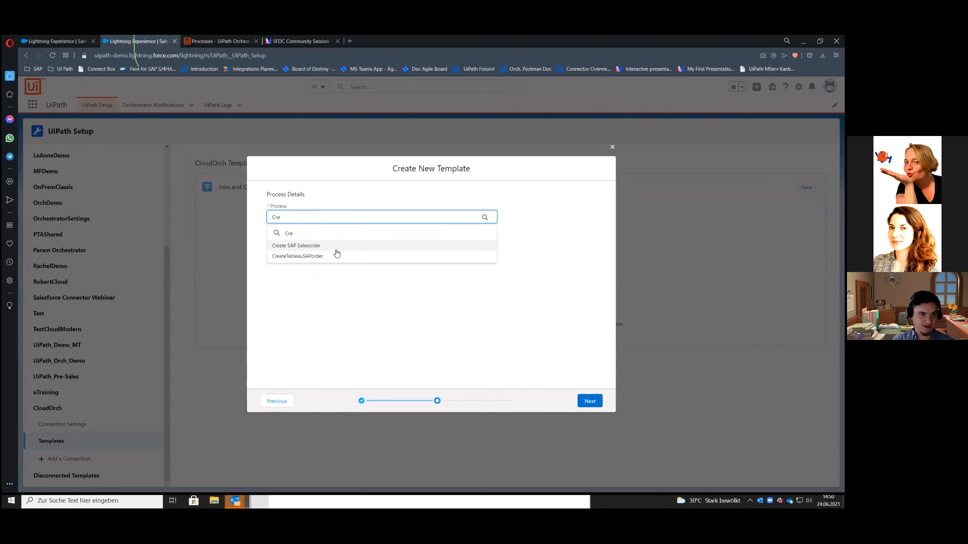
left_click(297, 250)
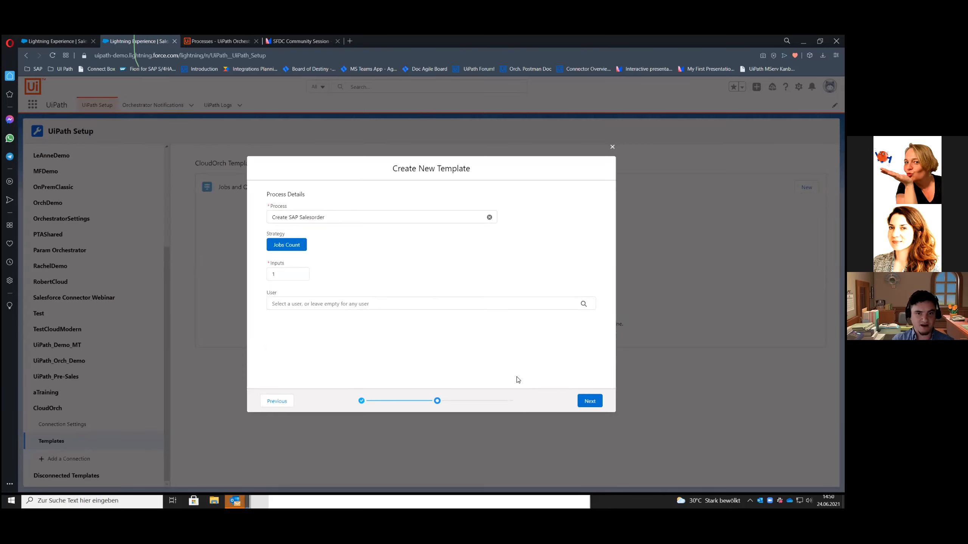
left_click(590, 402)
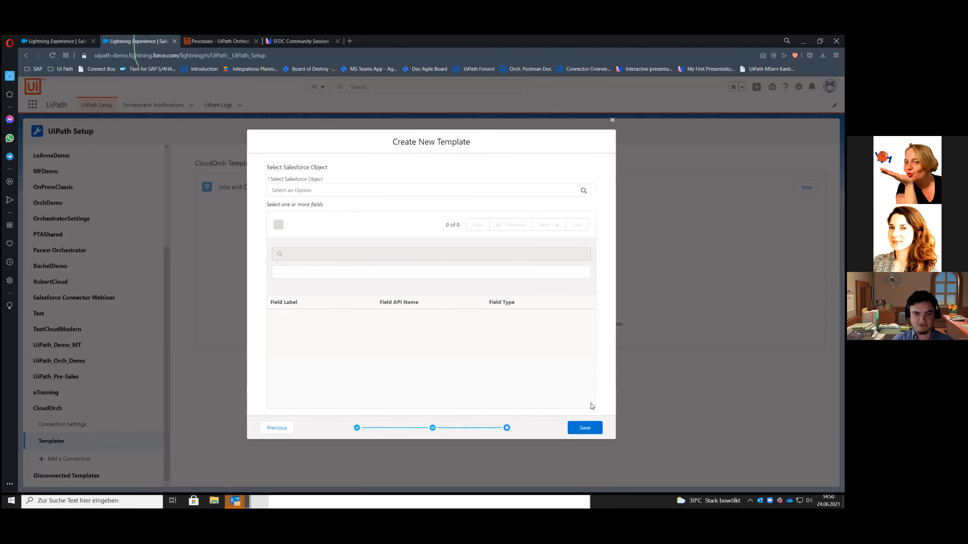
Associate the template with the Account object, include its Account ID field and try to save
left_click(298, 190)
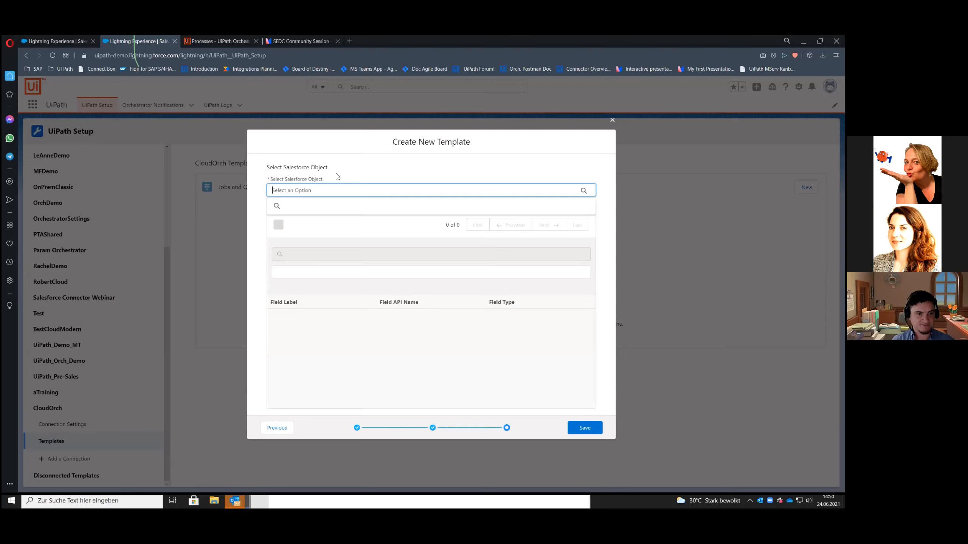
type("Acc")
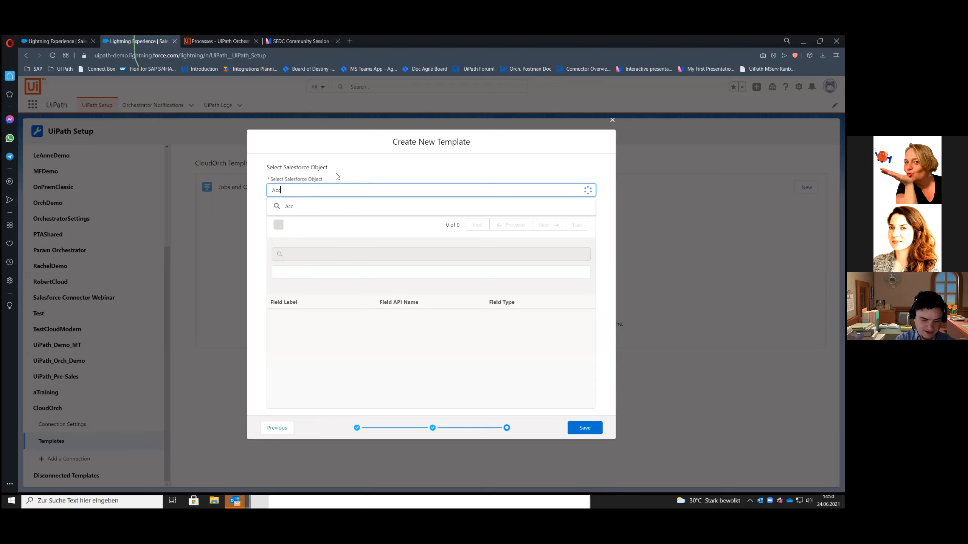
left_click(286, 221)
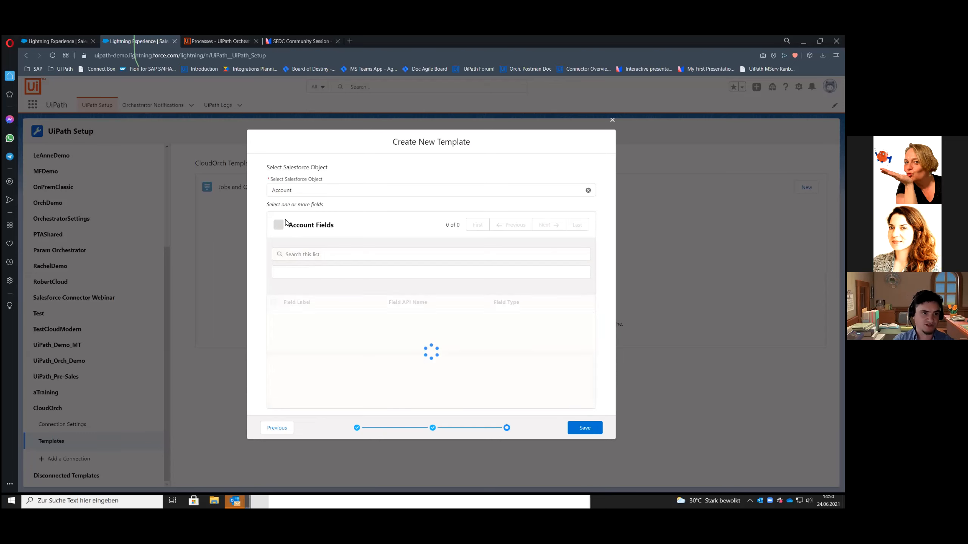
left_click(273, 338)
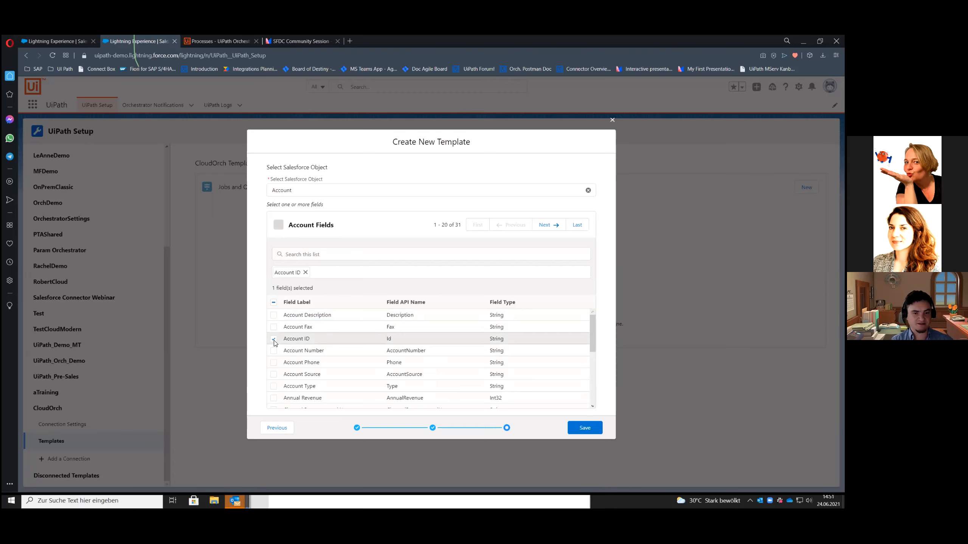
left_click(581, 429)
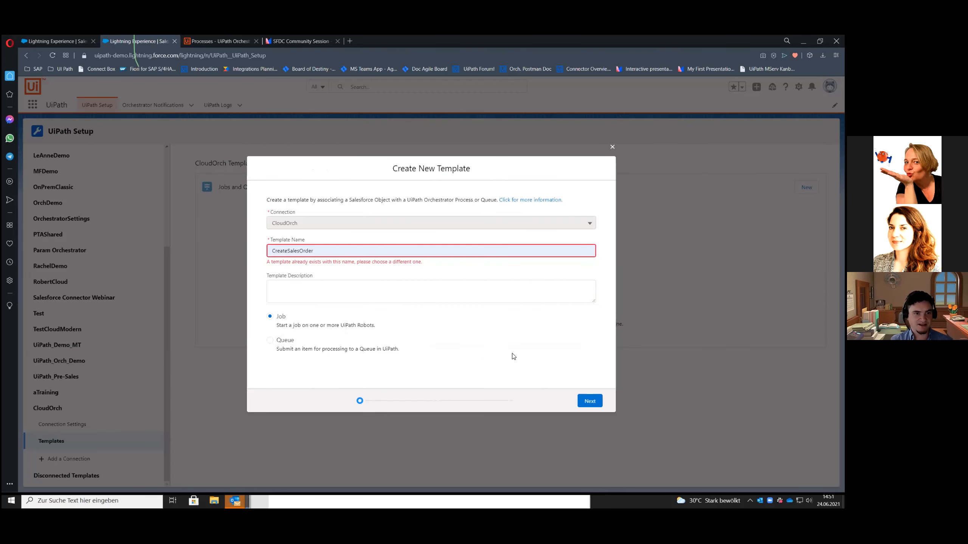
Try to save the template under the name CreateSalesOrder2
left_click(323, 252)
type("2")
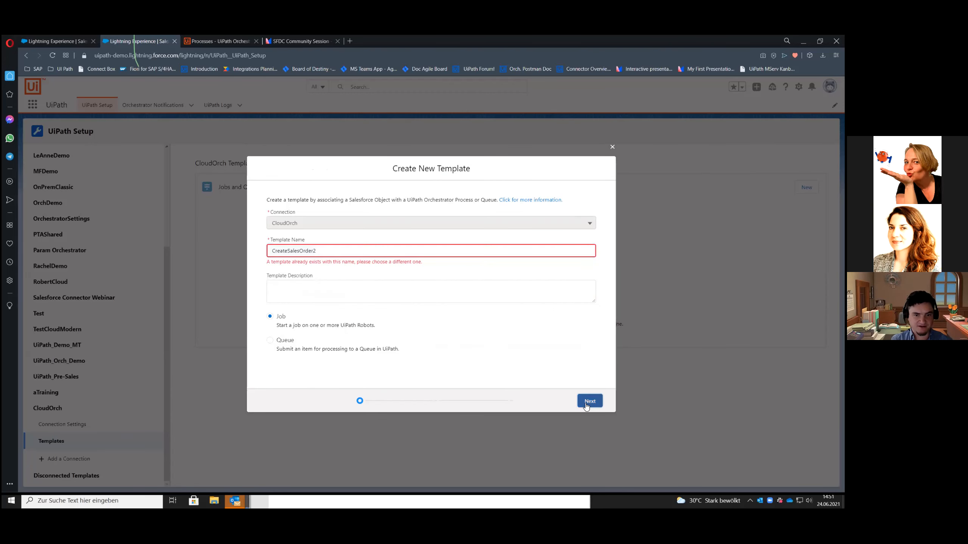
left_click(589, 403)
left_click(590, 402)
left_click(589, 432)
Rename the template CreateSalesOrder3, save it, and revisit the CloudOrch connection settings and template list
left_click(320, 250)
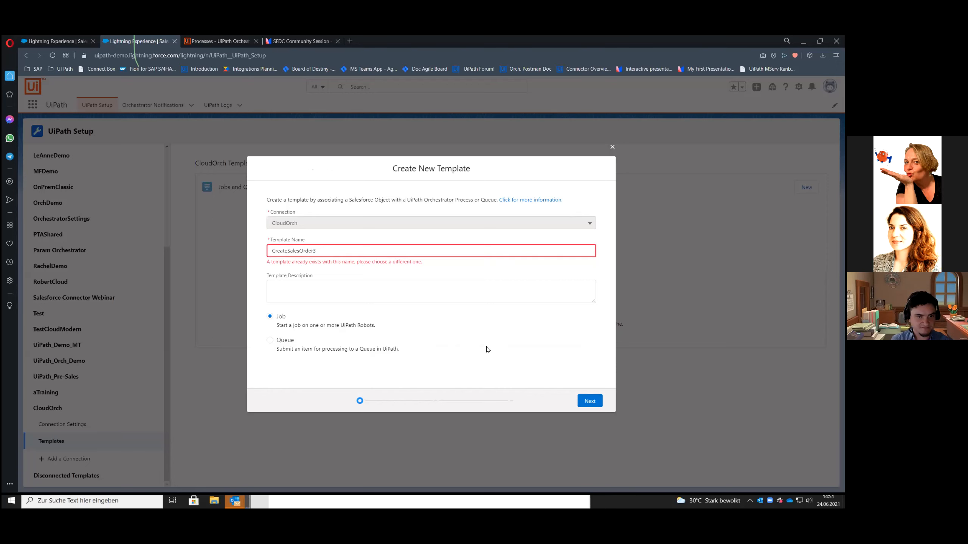
left_click(590, 405)
left_click(589, 402)
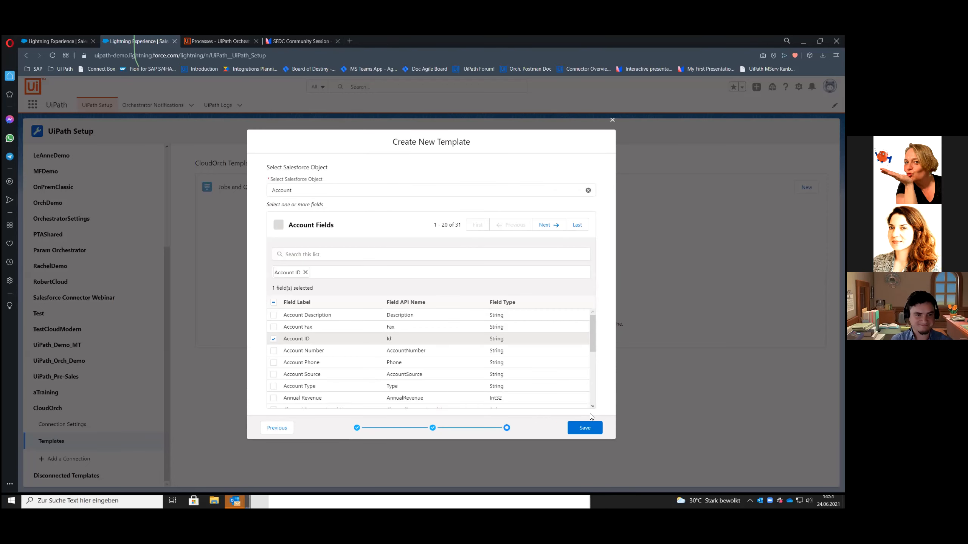
left_click(590, 431)
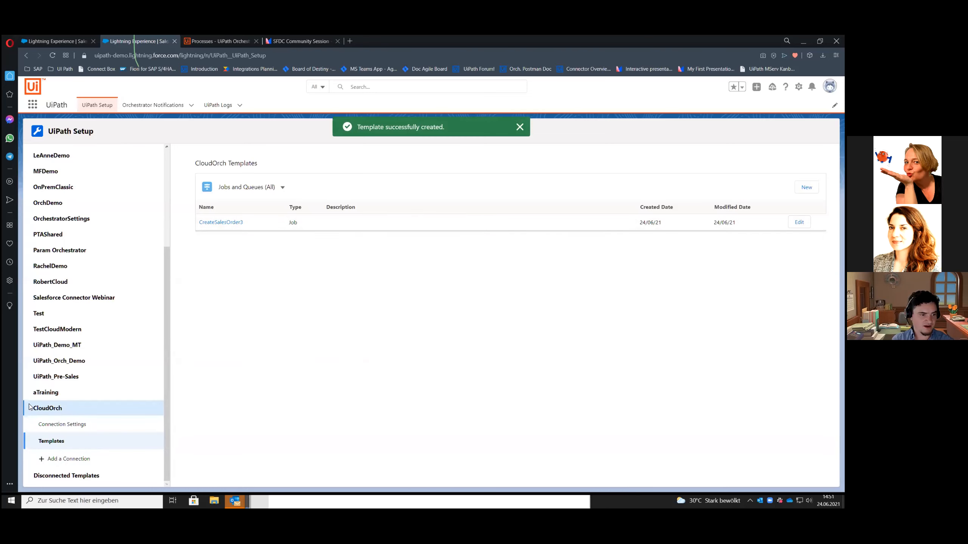
left_click(72, 426)
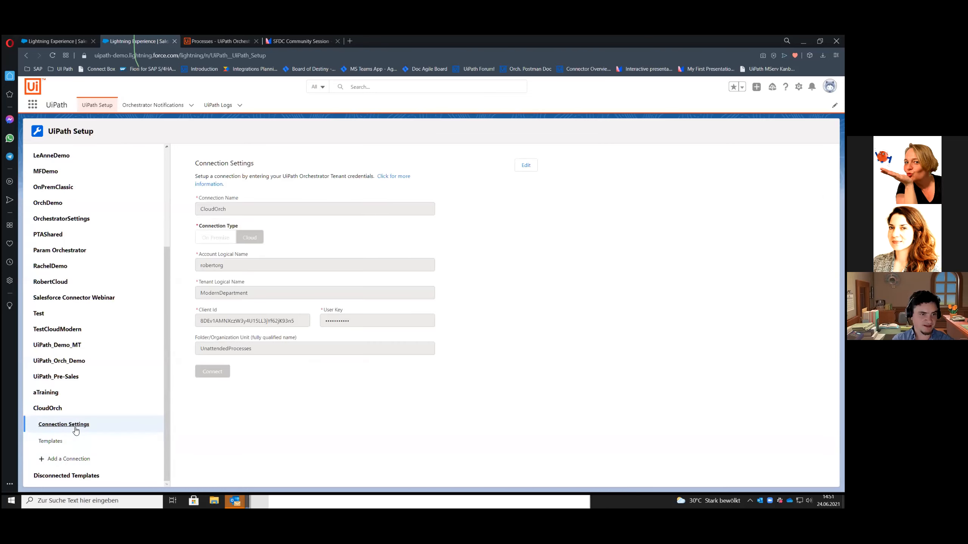
left_click(56, 446)
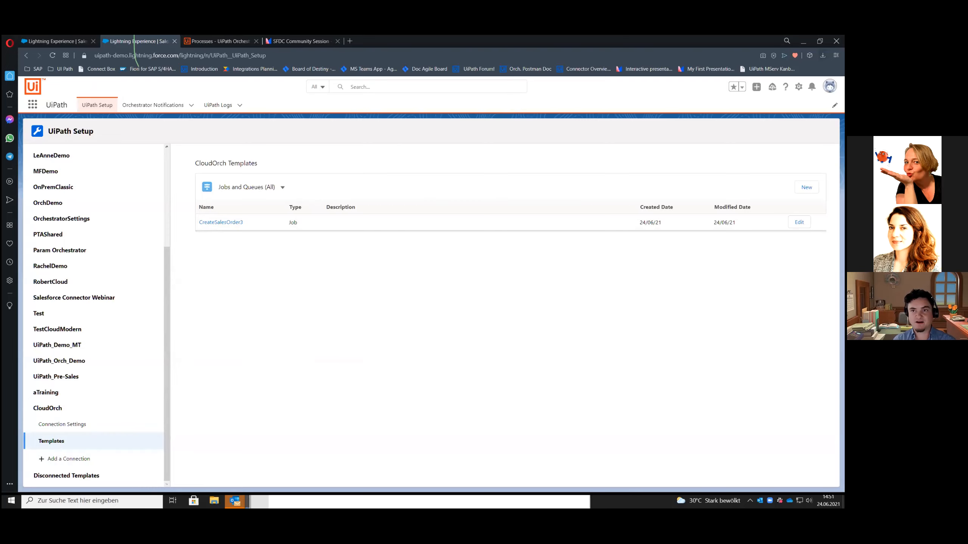
Open Salesforce Setup, search for the process builder and open the Process Builder's list of processes
left_click(798, 87)
left_click(753, 106)
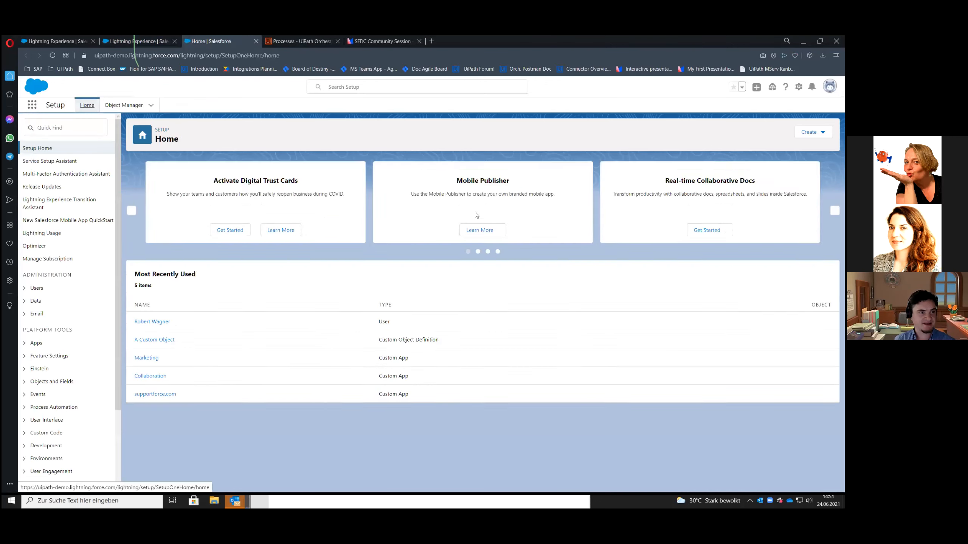
left_click(63, 134)
type("proc")
left_click(55, 148)
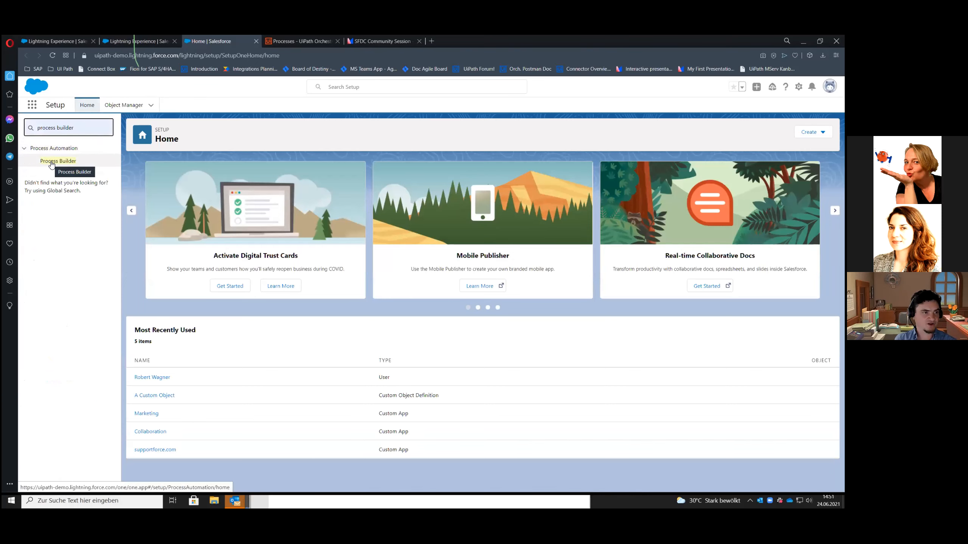
left_click(52, 164)
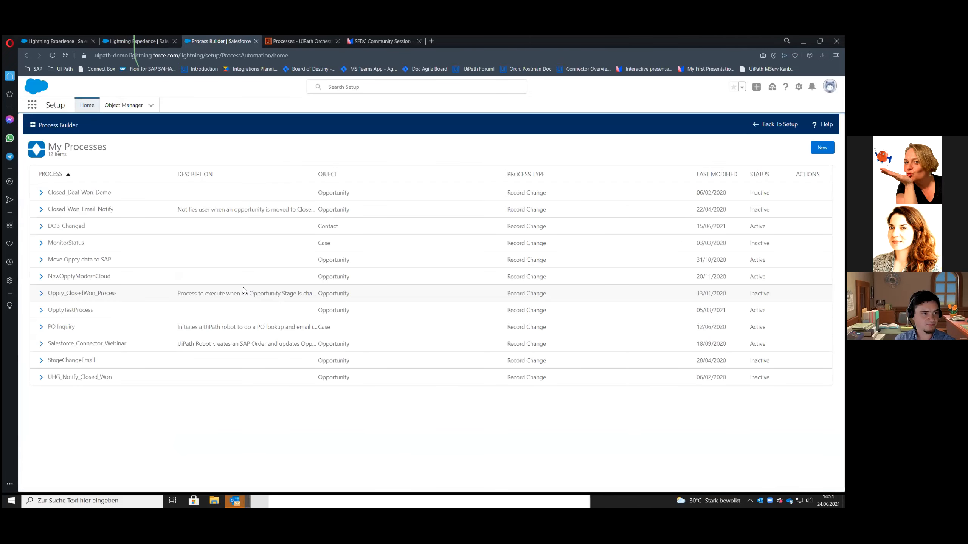
Open the Salesforce_Connector_Webinar process and show the settings of its Create SAP Order action
left_click(76, 344)
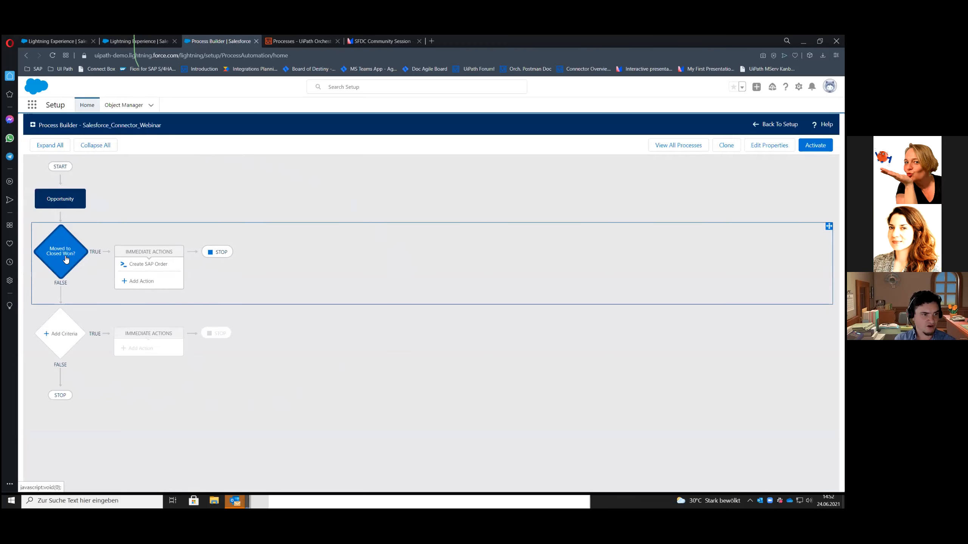
left_click(161, 269)
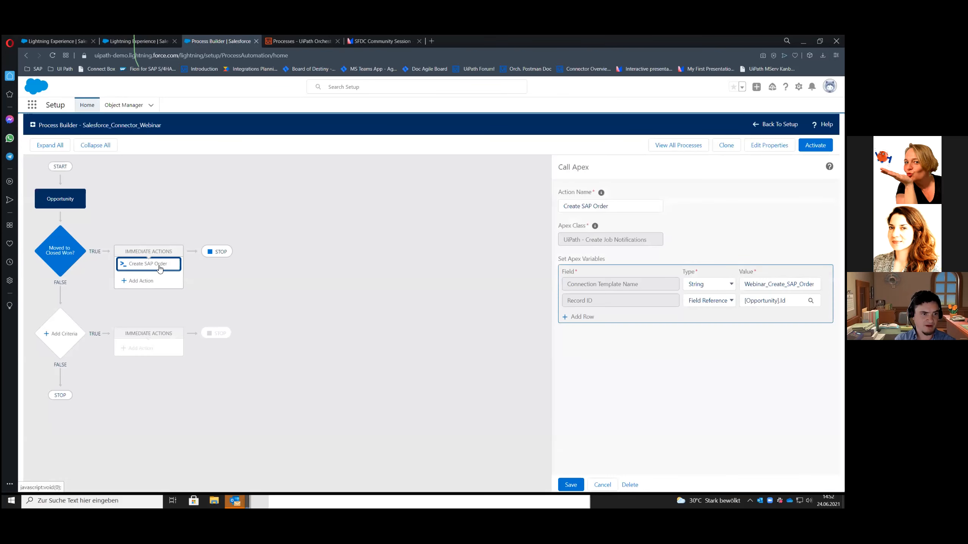